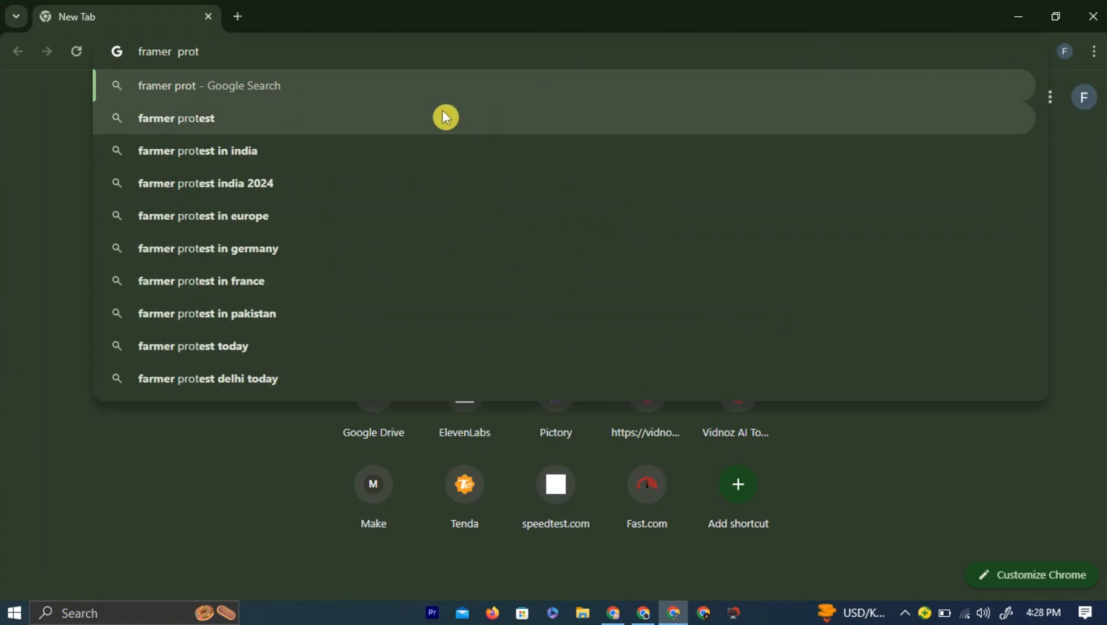
# Search the web for "framer portfolio" and open Framer's responsive portfolio website templates page.
pyautogui.write('folio')
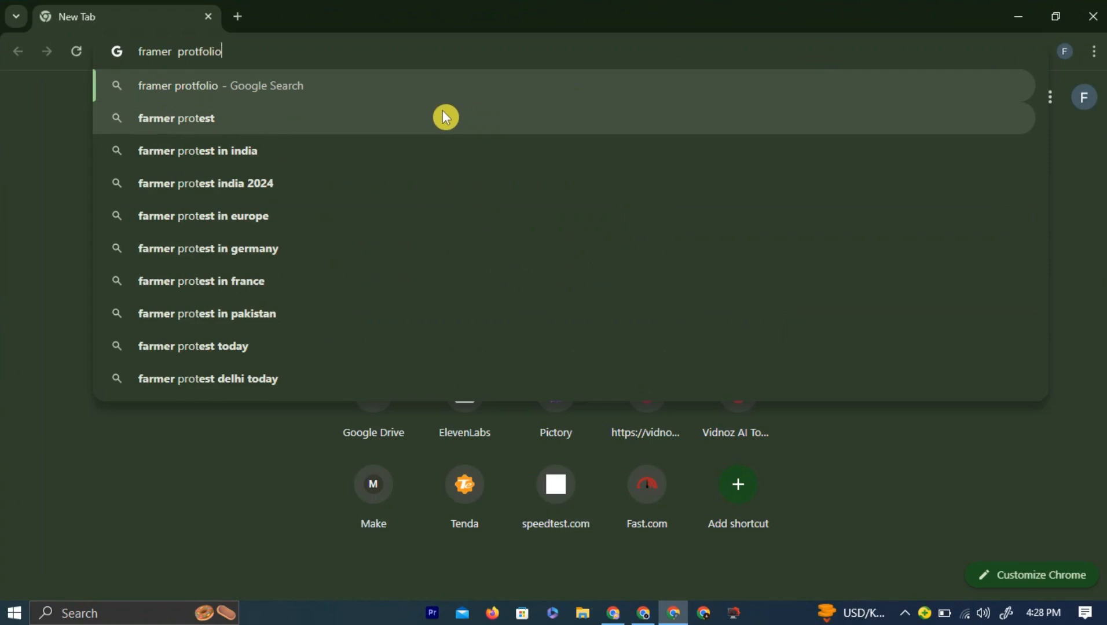
pyautogui.click(391, 118)
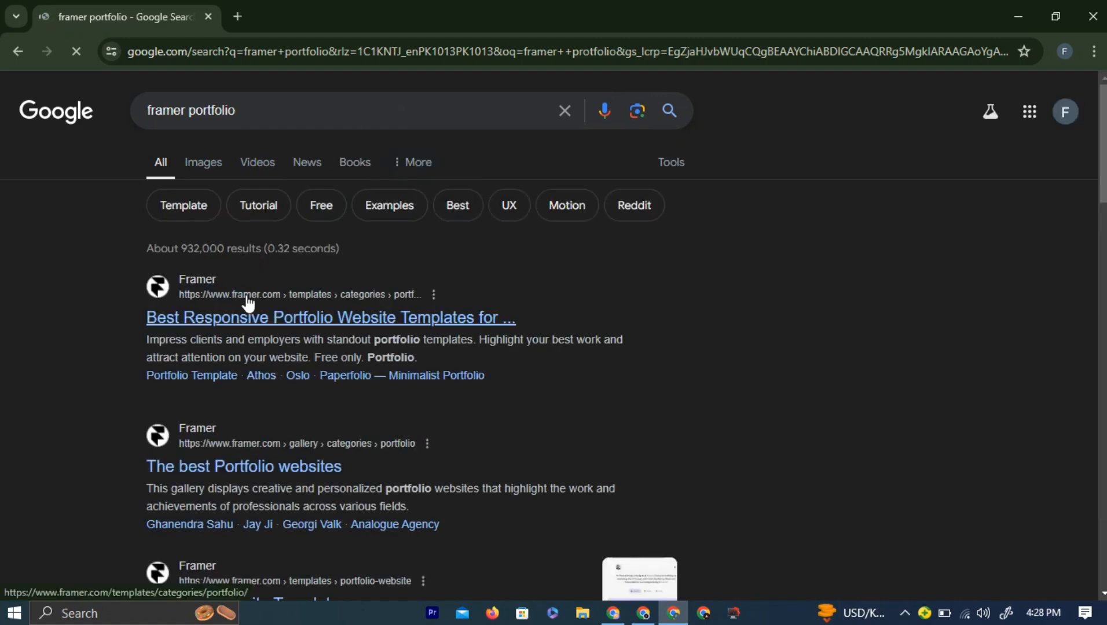
pyautogui.moveTo(300, 213); pyautogui.dragTo(861, 214)
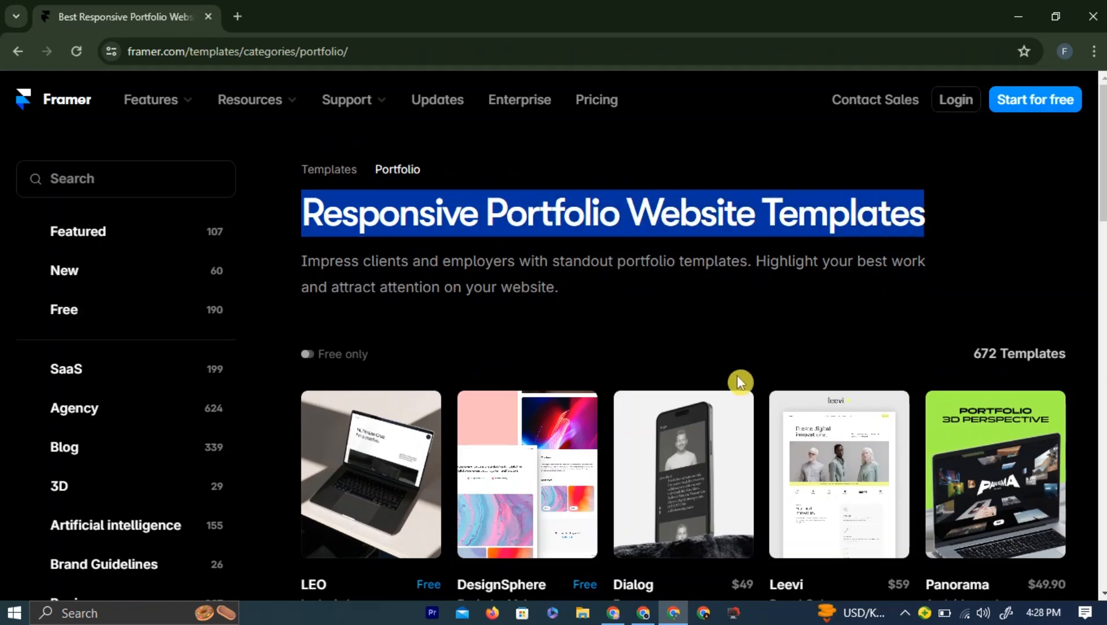
pyautogui.click(731, 341)
# Browse the portfolio templates and their prices, and dismiss the Google sign-in prompt.
pyautogui.scroll(-2, 440, 484)
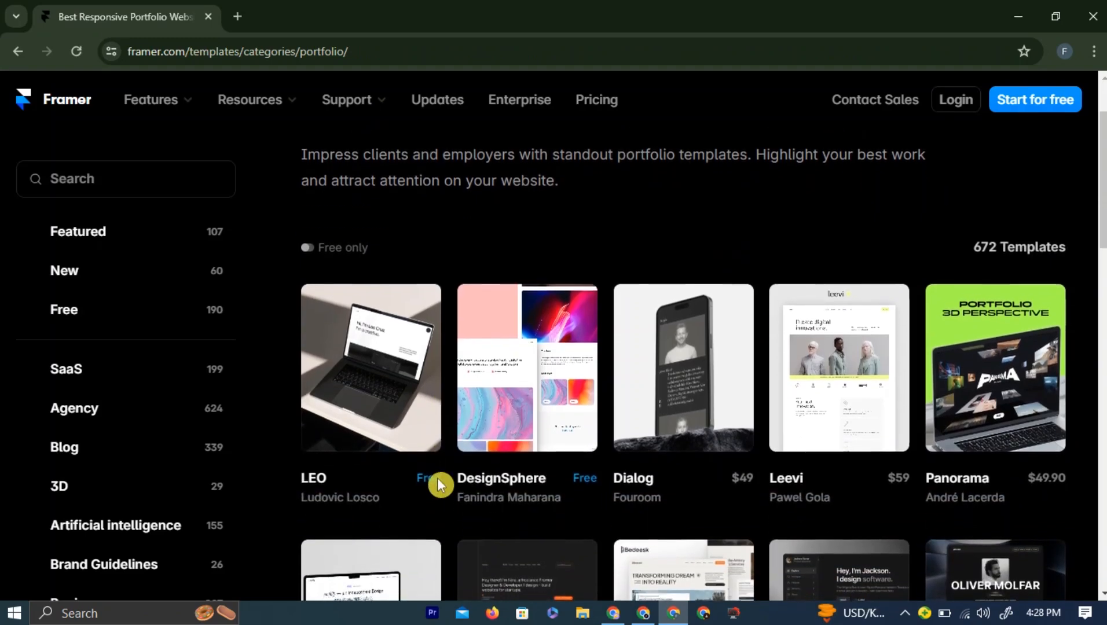
pyautogui.scroll(-2, 421, 480)
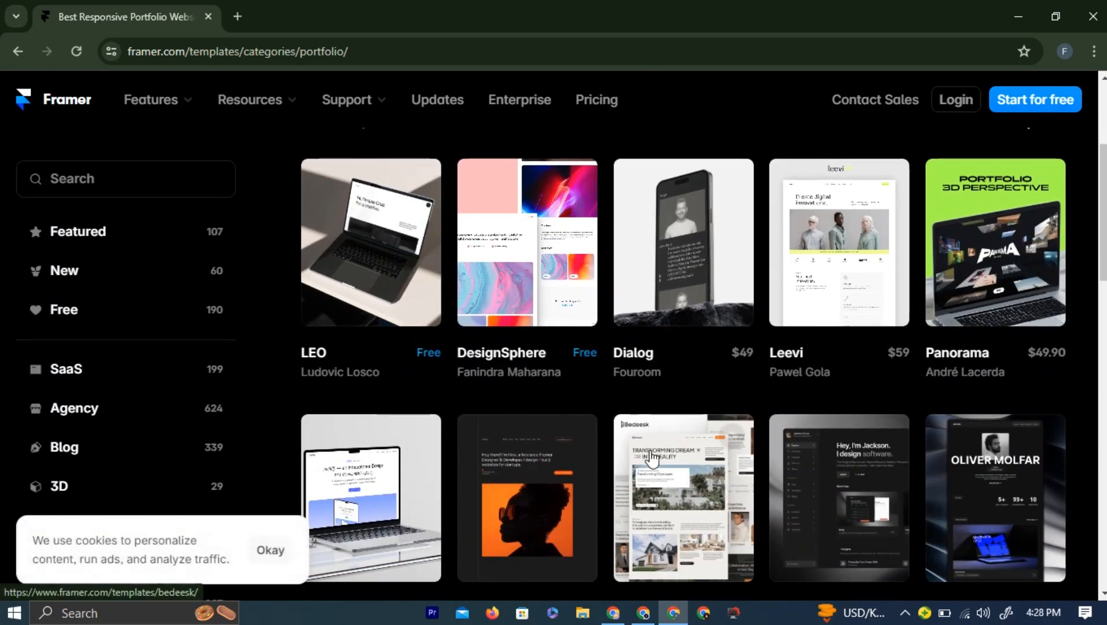
pyautogui.scroll(-4, 651, 459)
pyautogui.scroll(-3, 650, 455)
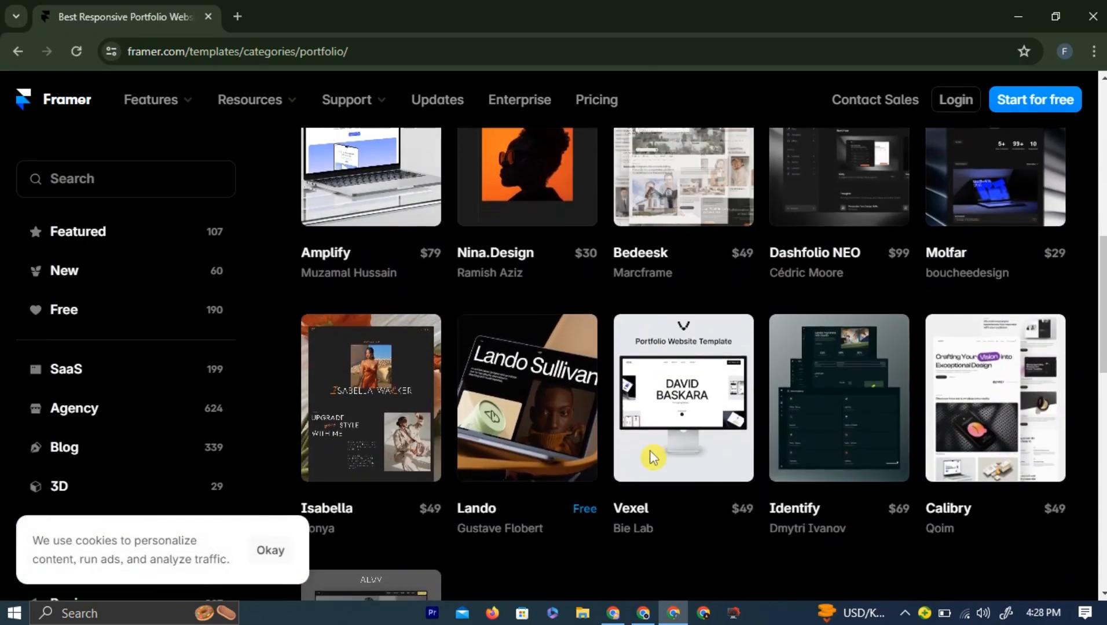
pyautogui.scroll(10, 602, 457)
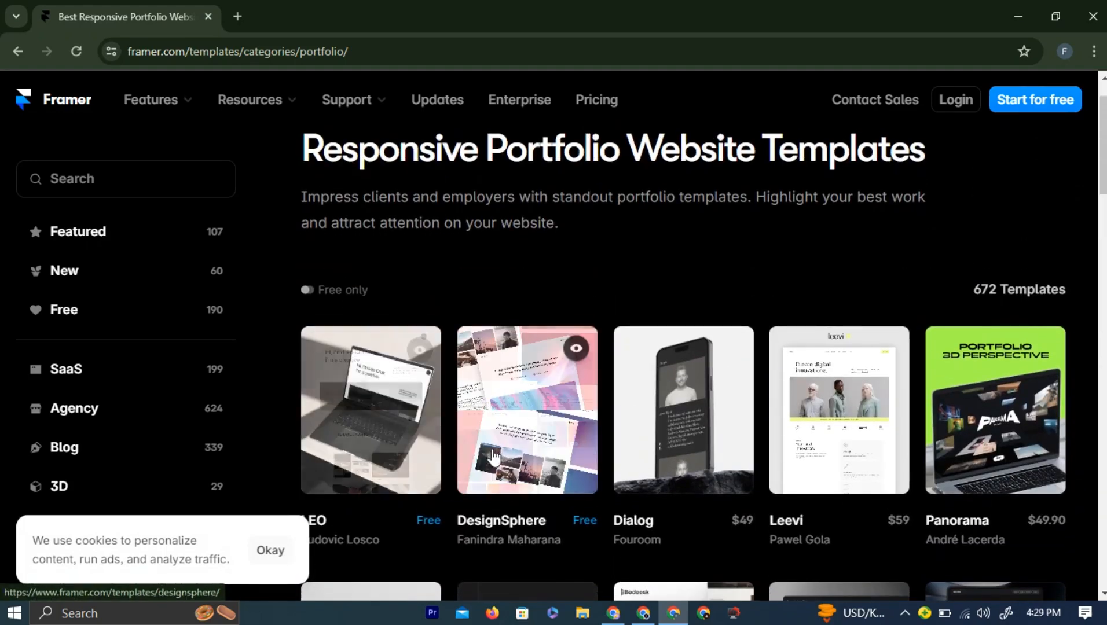
pyautogui.scroll(-3, 637, 354)
pyautogui.scroll(-2, 709, 344)
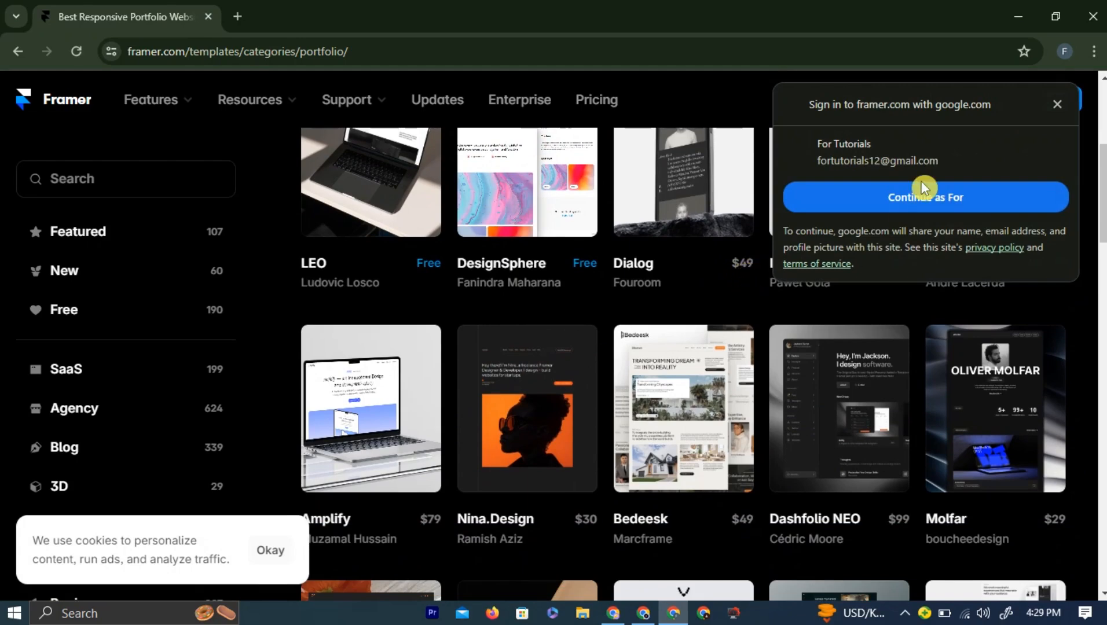
pyautogui.click(1060, 108)
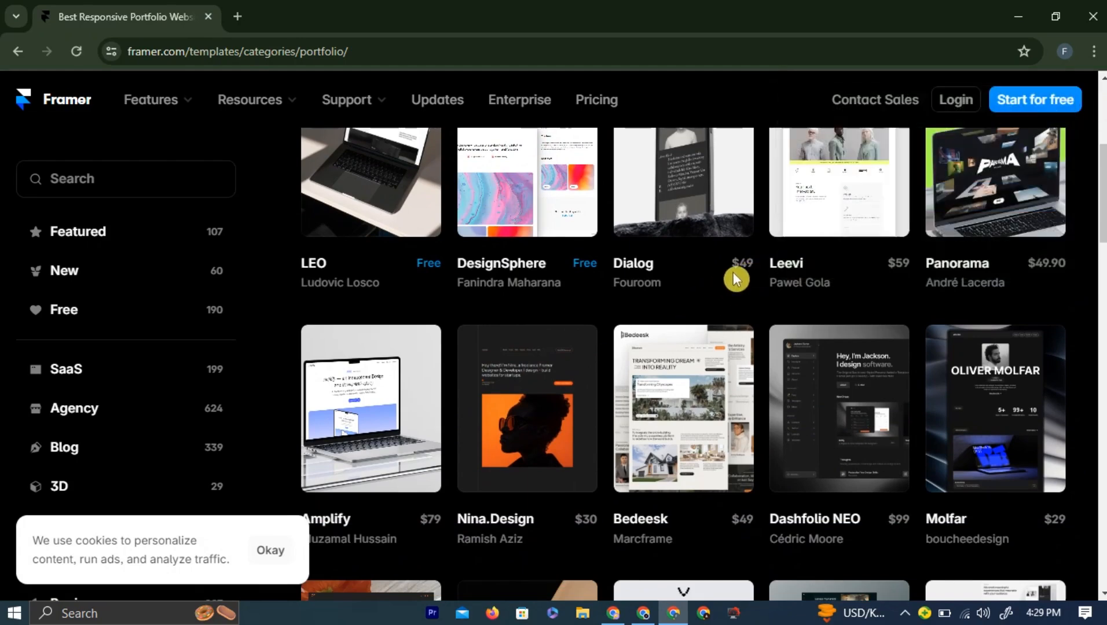
# Look further through the portfolio template gallery and open the free LEO template's page.
pyautogui.scroll(1, 735, 280)
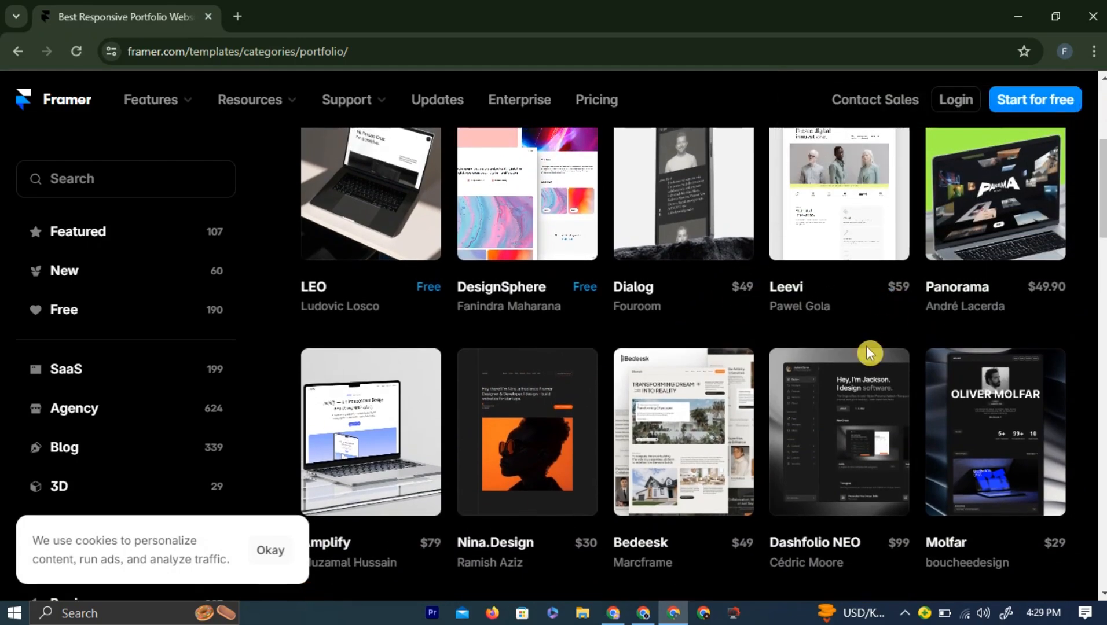
pyautogui.scroll(-10, 867, 346)
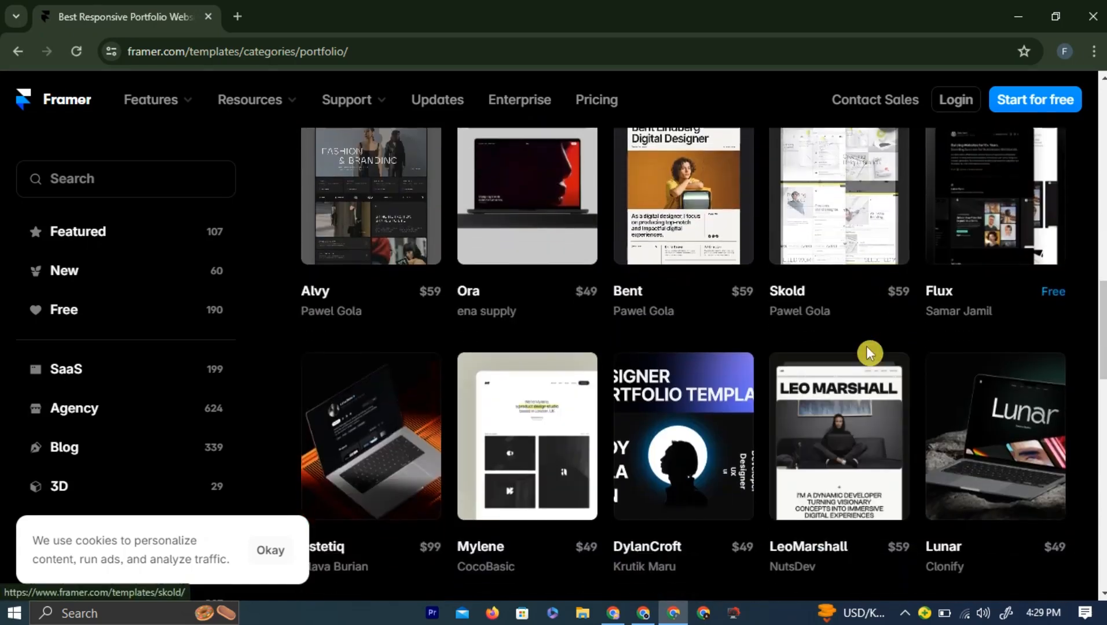
pyautogui.scroll(-5, 867, 347)
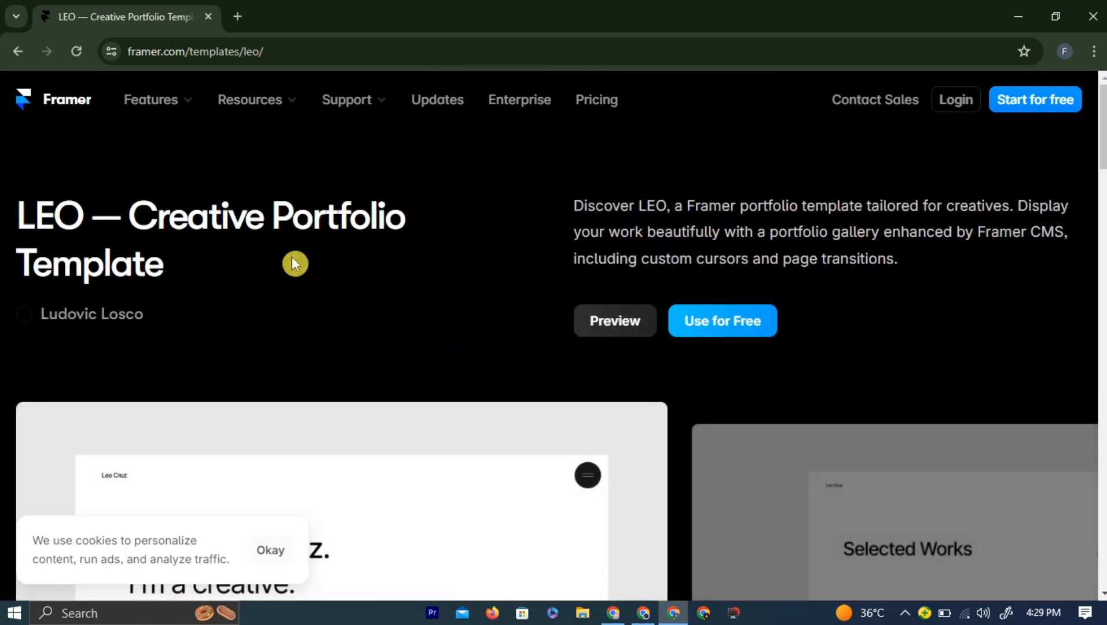
# Preview the LEO template's live site, examine its home page from the intro heading to the footer, and close the preview.
pyautogui.moveTo(33, 215); pyautogui.dragTo(101, 252)
pyautogui.click(275, 291)
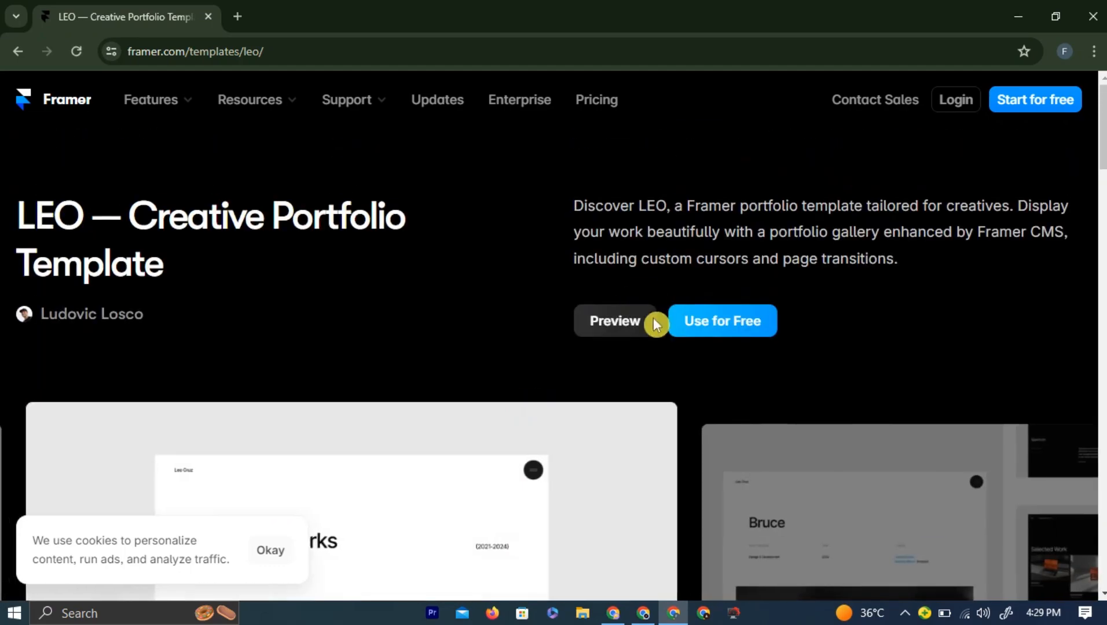
pyautogui.click(620, 324)
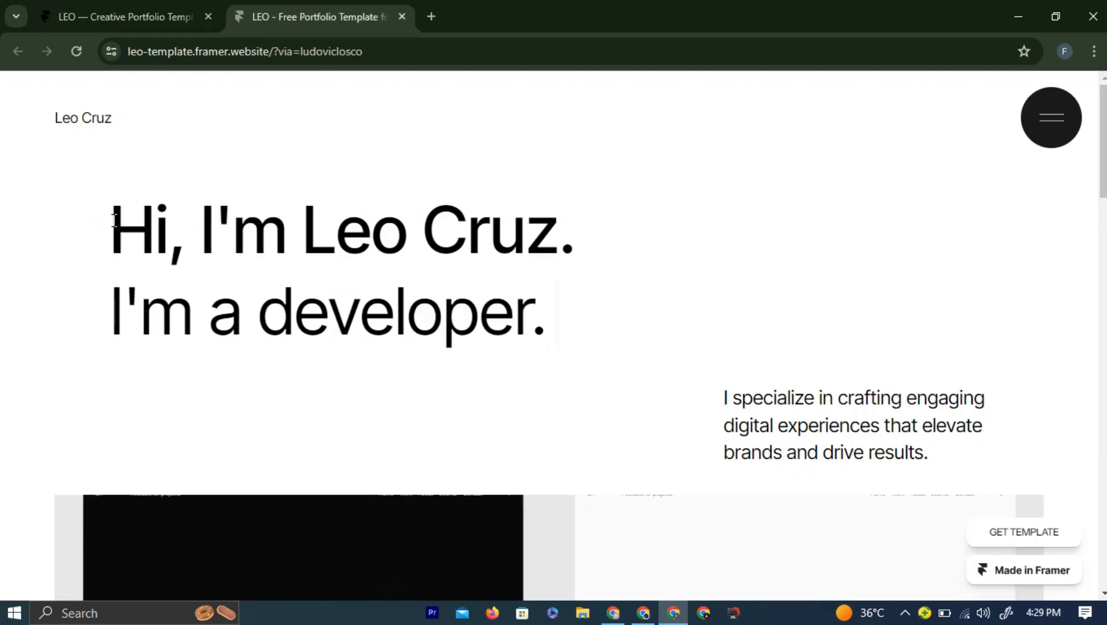
pyautogui.moveTo(110, 224); pyautogui.dragTo(600, 325)
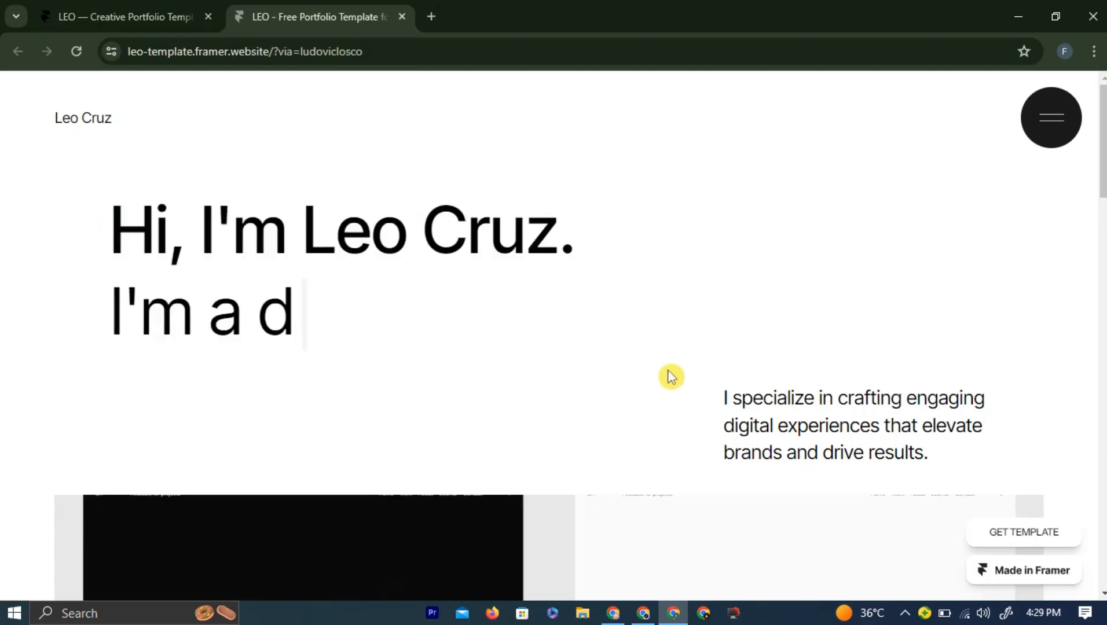
pyautogui.scroll(-7, 672, 378)
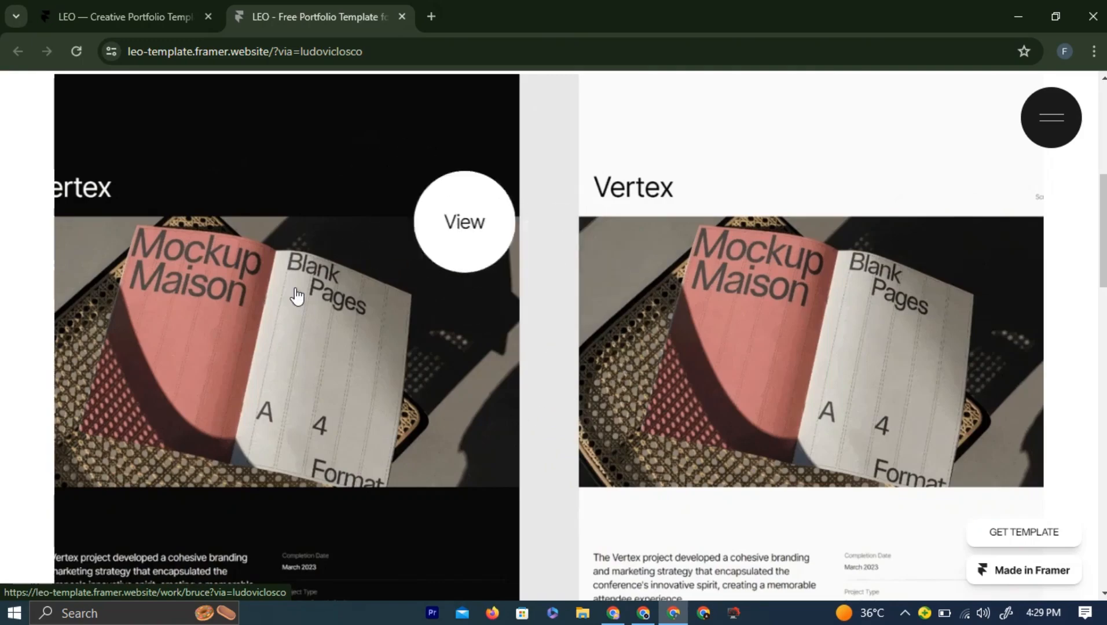
pyautogui.scroll(-10, 404, 441)
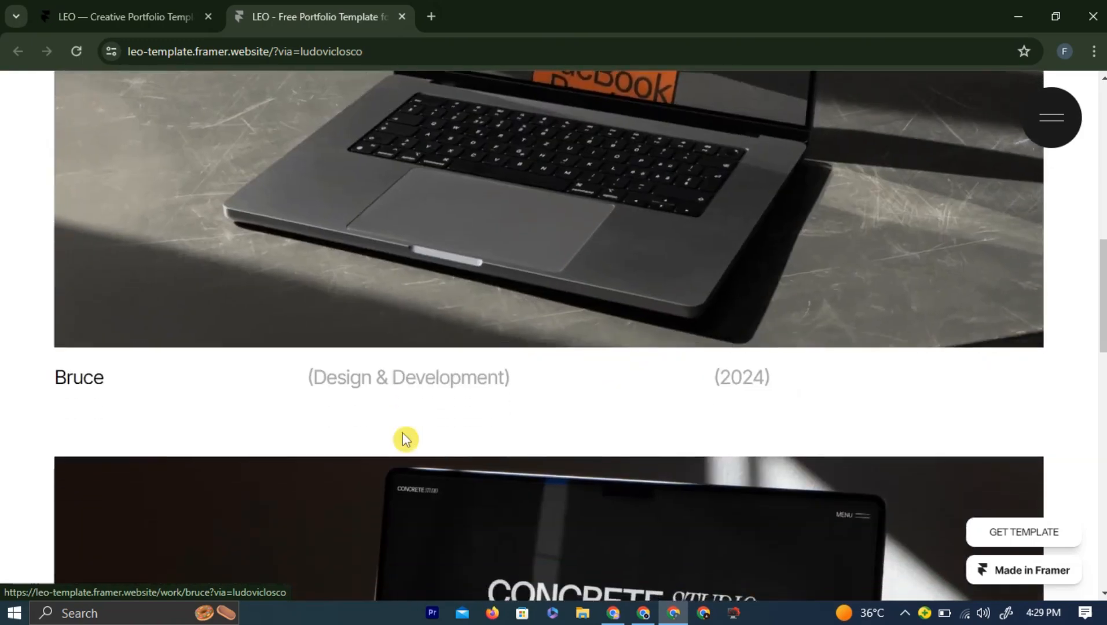
pyautogui.scroll(-10, 356, 394)
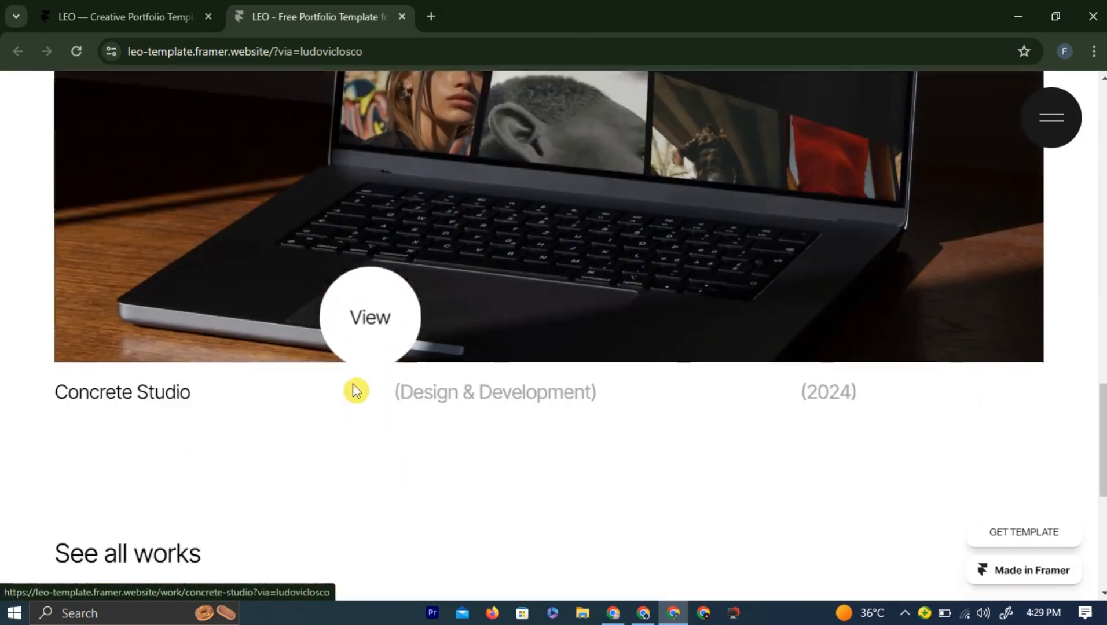
pyautogui.scroll(2, 47, 154)
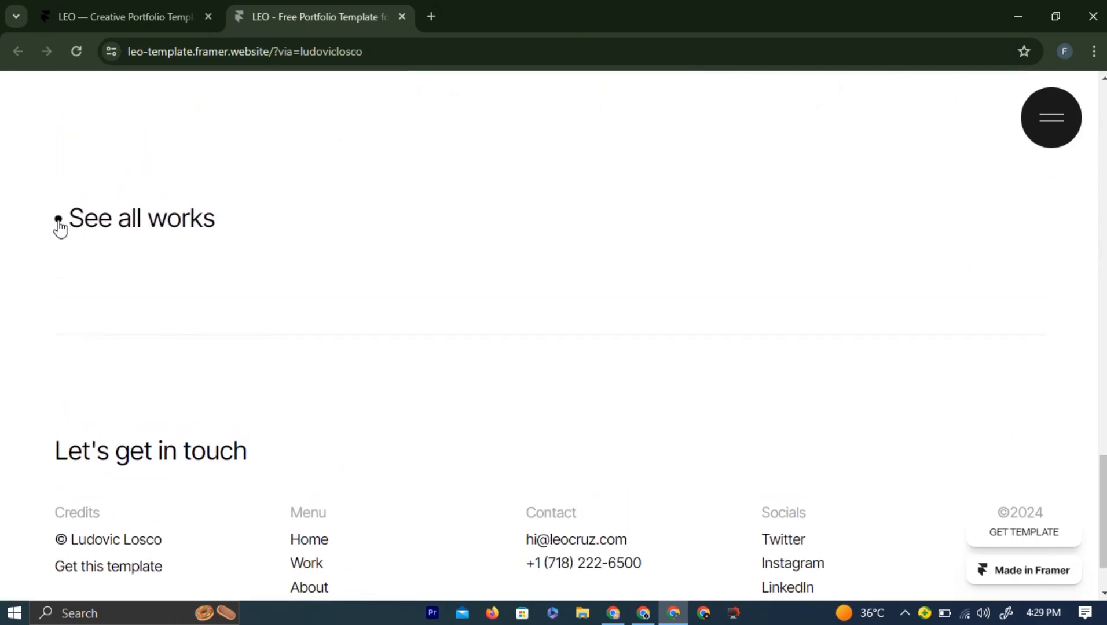
pyautogui.scroll(-2, 161, 294)
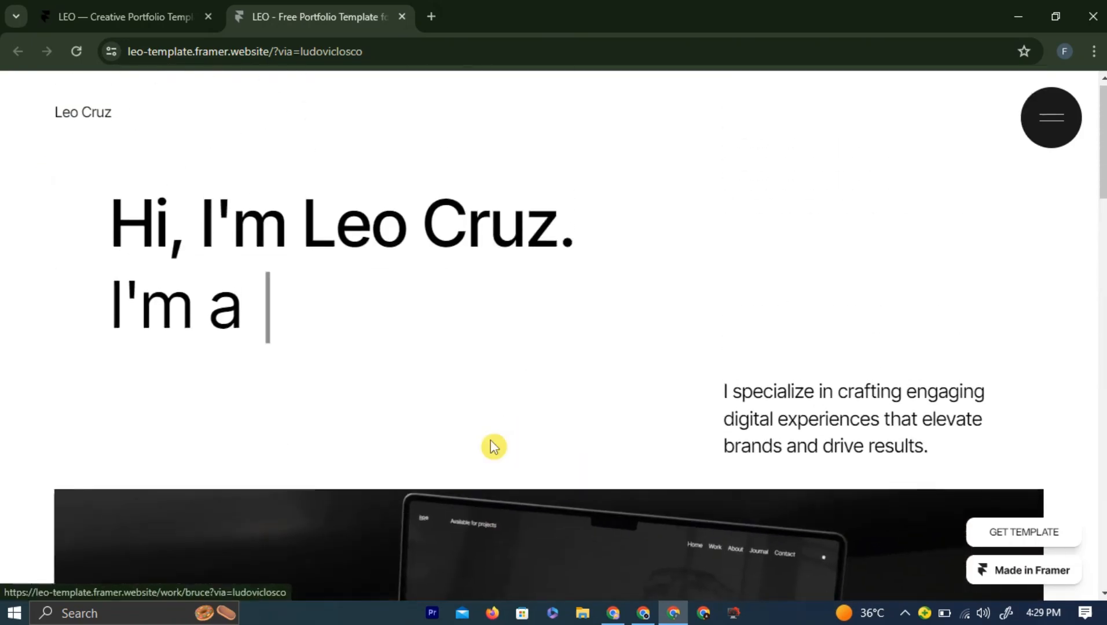
pyautogui.click(400, 17)
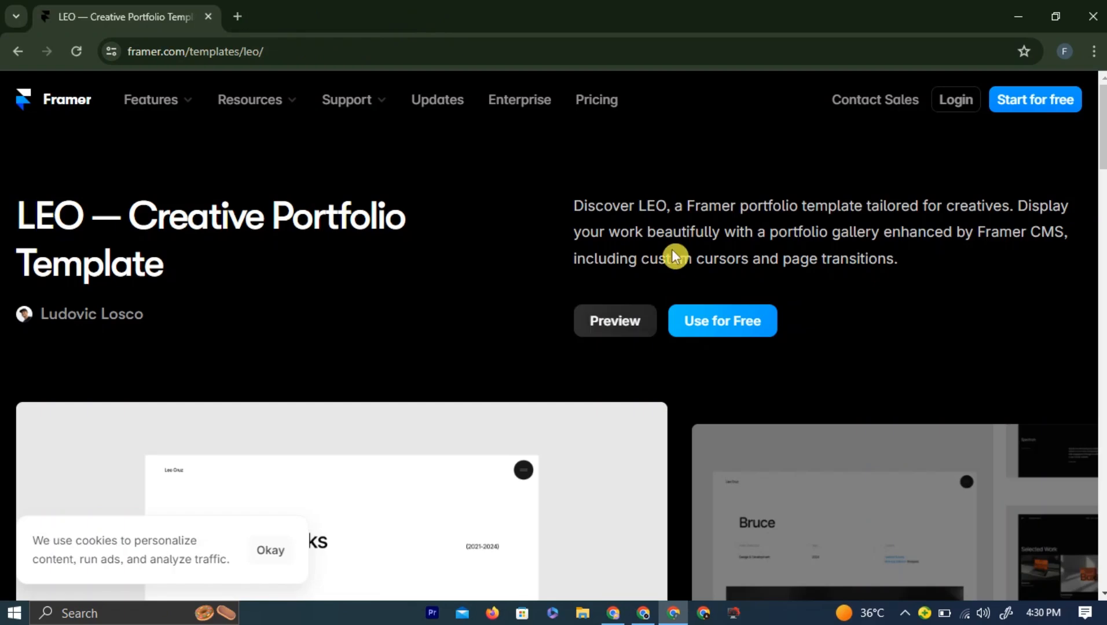
# Choose to use the LEO template for free and create a Framer account through Google, agreeing to the Terms of Service and Privacy Statement.
pyautogui.click(727, 330)
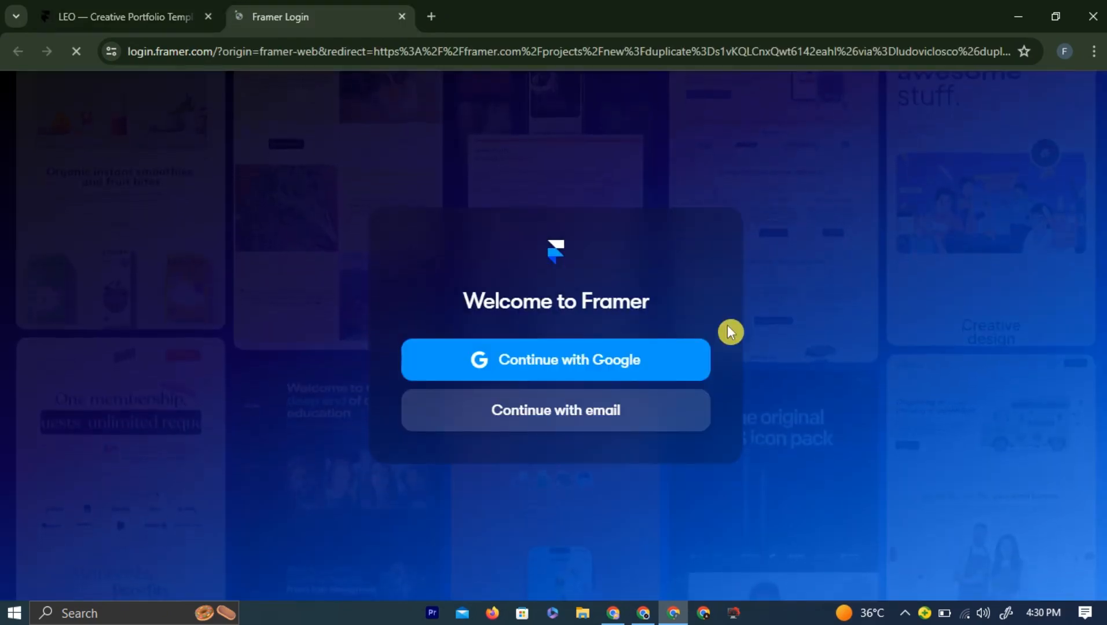
pyautogui.click(566, 365)
pyautogui.click(655, 438)
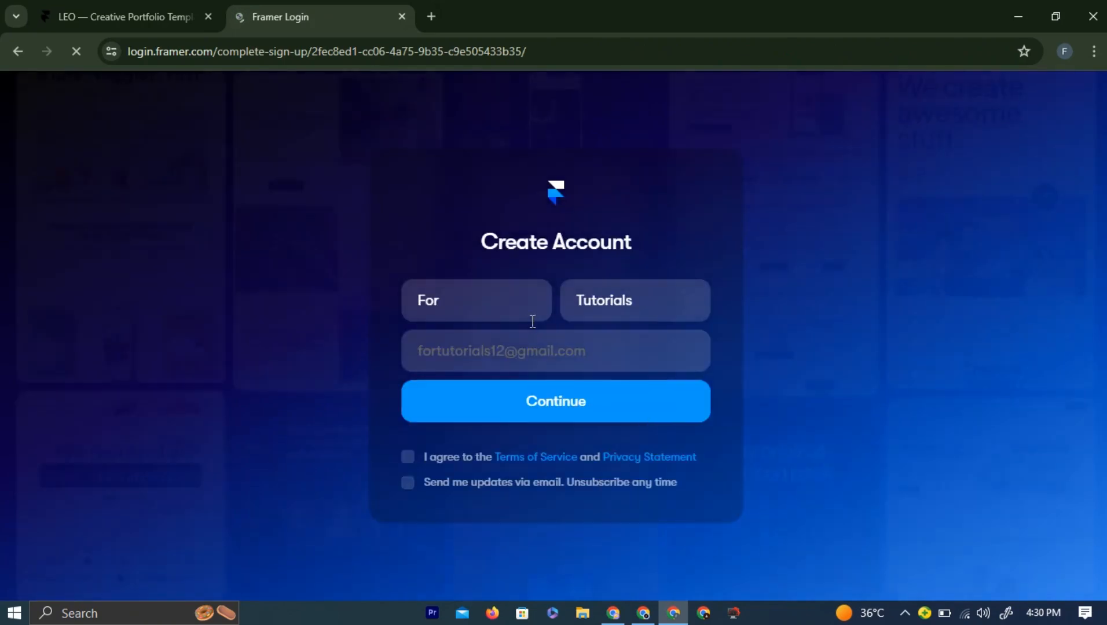
pyautogui.click(410, 459)
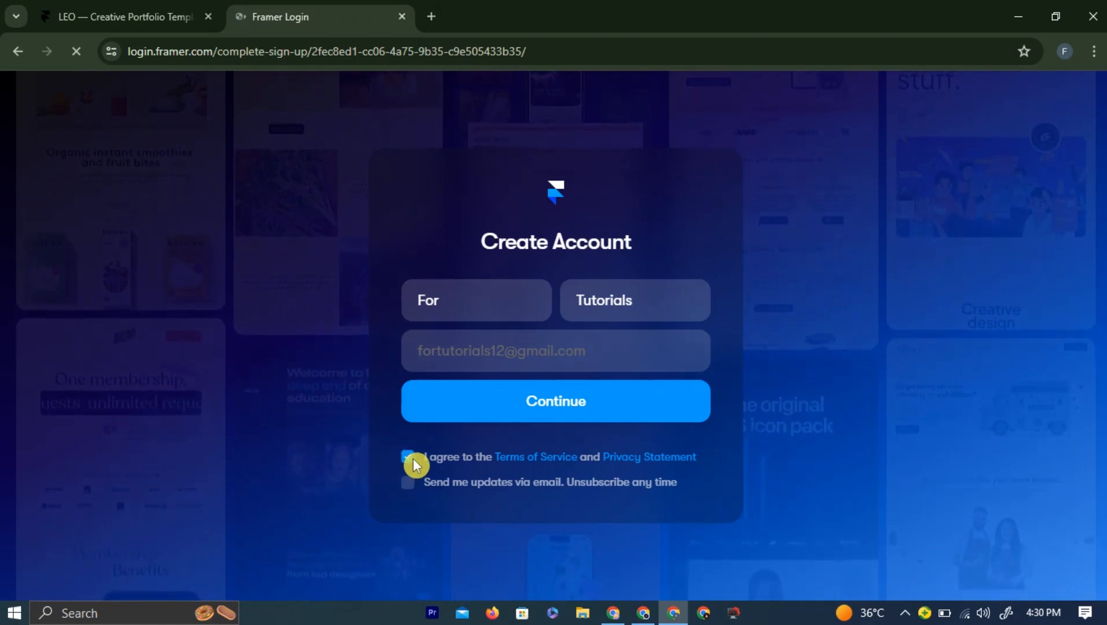
pyautogui.click(513, 405)
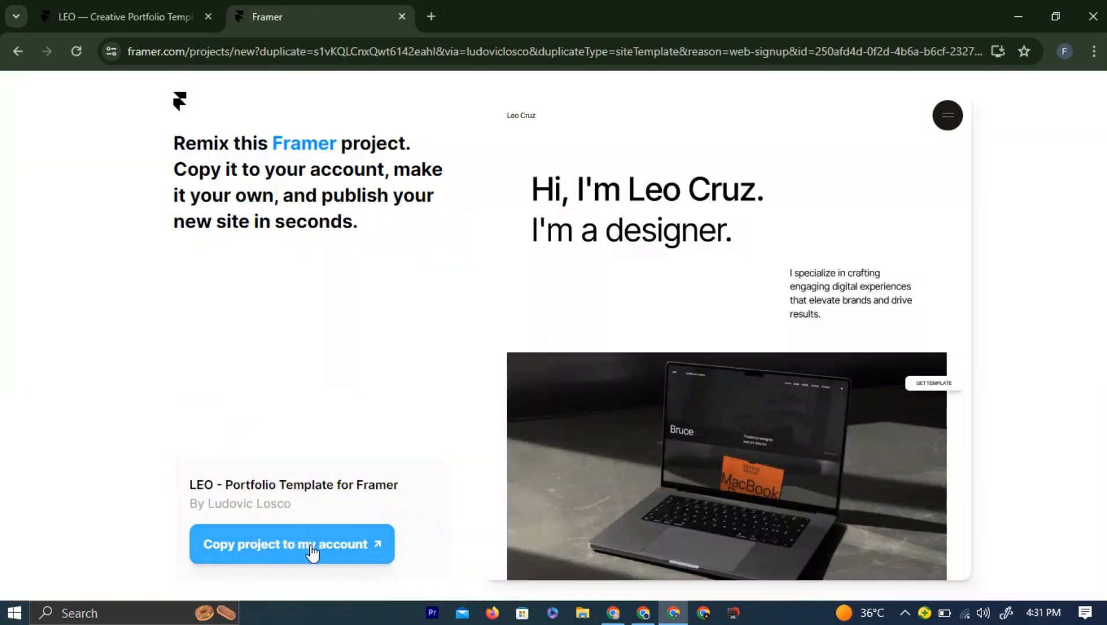
# Copy the LEO project to the account and look over its desktop home page on the editor canvas.
pyautogui.click(312, 552)
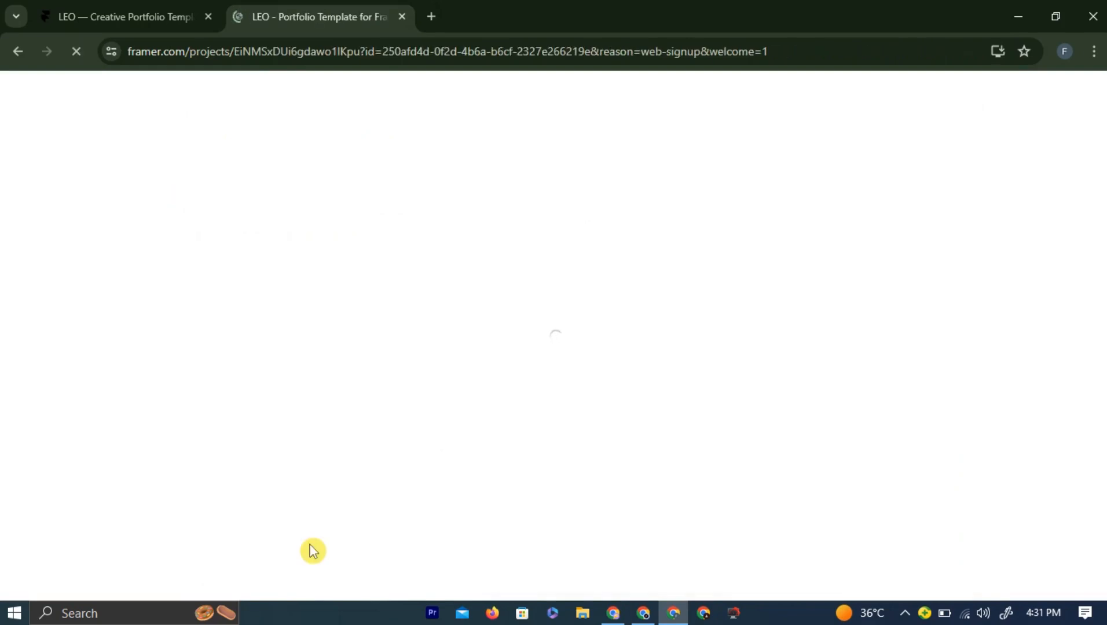
pyautogui.scroll(-5, 414, 240)
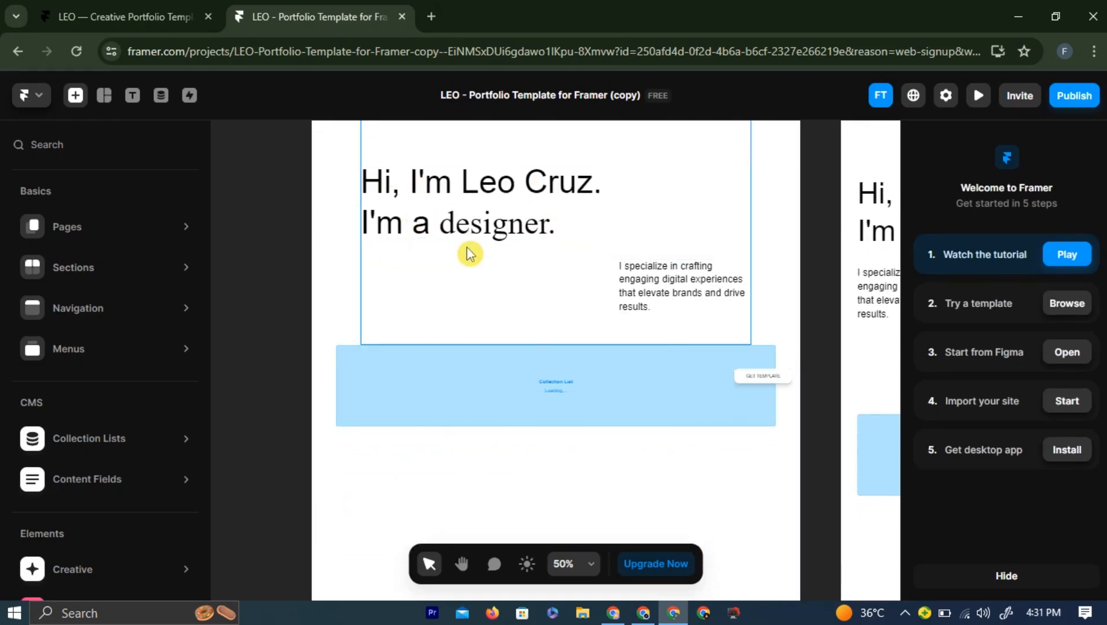
pyautogui.scroll(5, 470, 250)
pyautogui.scroll(-10, 661, 457)
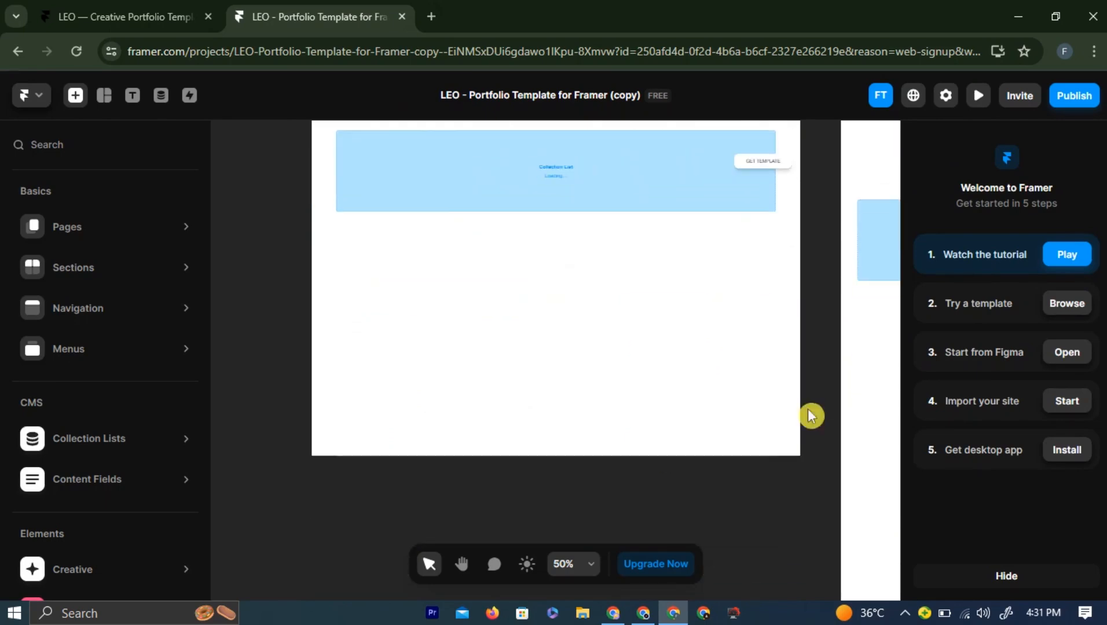
pyautogui.scroll(2, 593, 362)
pyautogui.scroll(9, 593, 362)
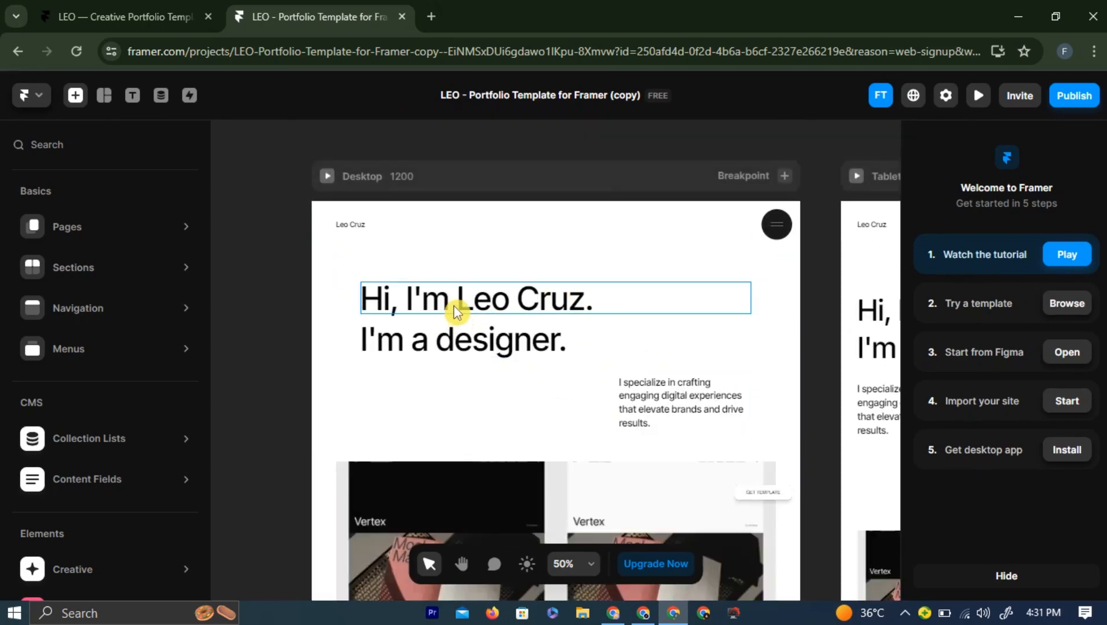
# Replace the name in the desktop home page's "Hi, I'm" heading with "tutorial master".
pyautogui.click(469, 309)
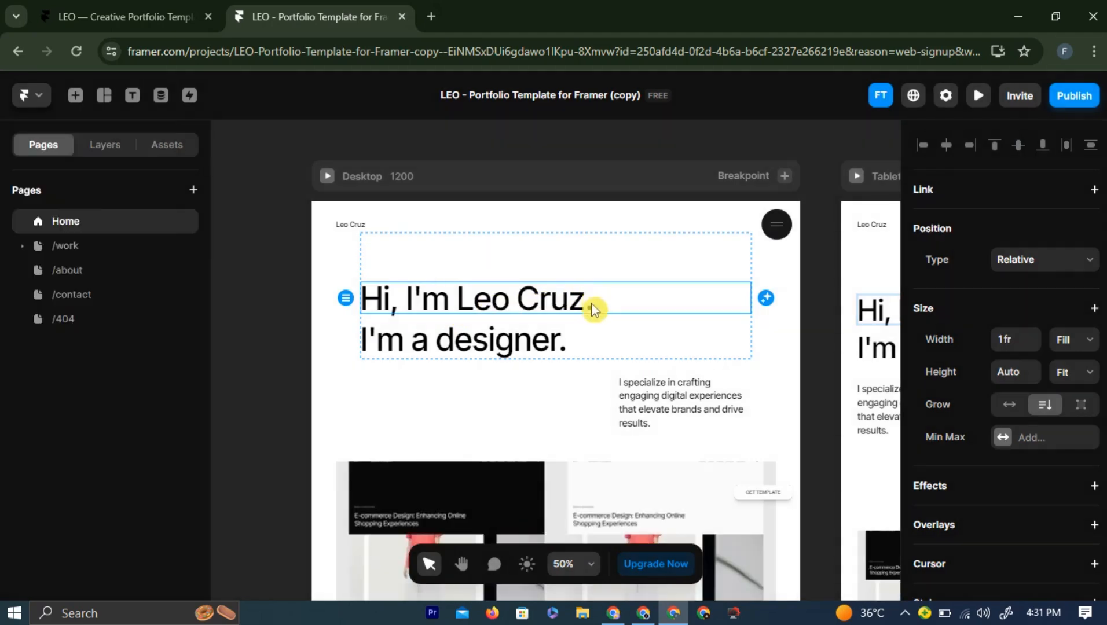
pyautogui.doubleClick(514, 302)
pyautogui.click(513, 302)
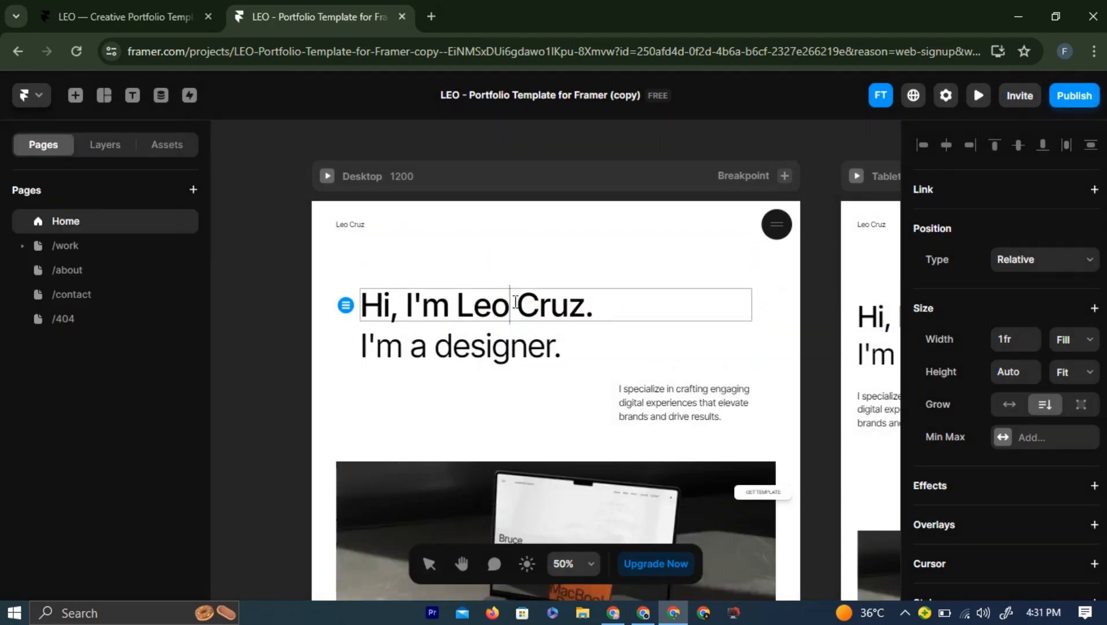
pyautogui.moveTo(454, 313); pyautogui.dragTo(588, 302)
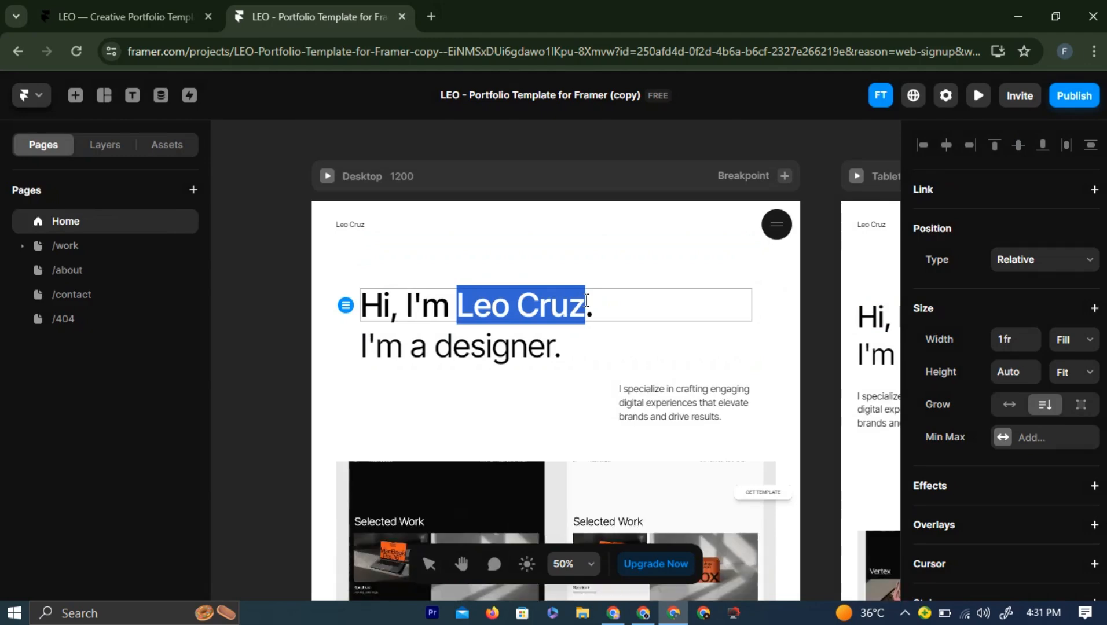
pyautogui.press('BackSpace')
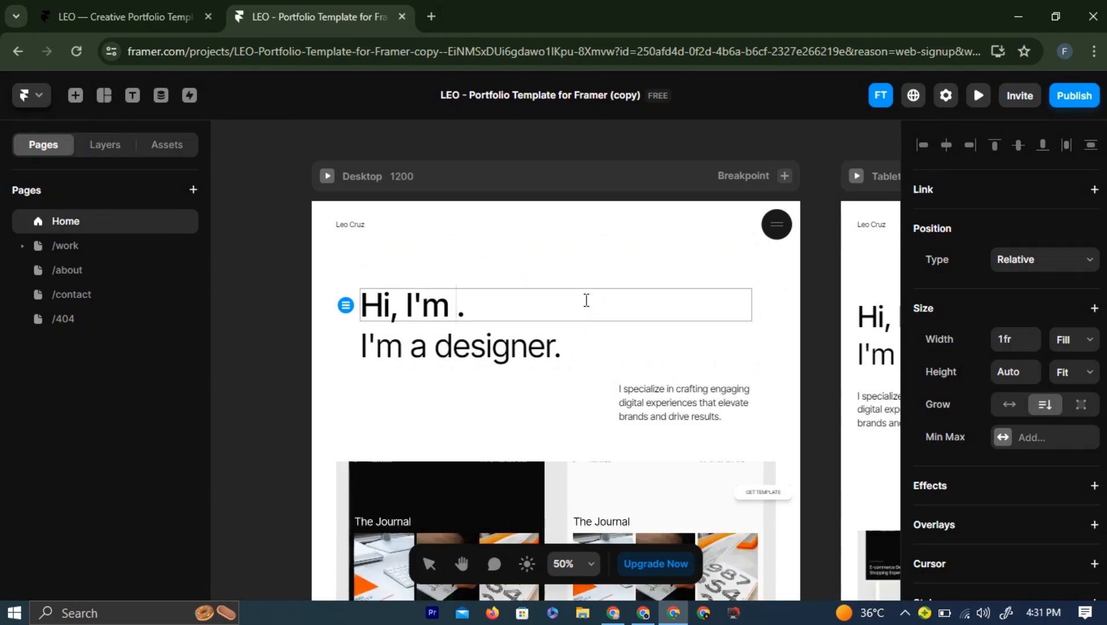
pyautogui.write('tutorial master')
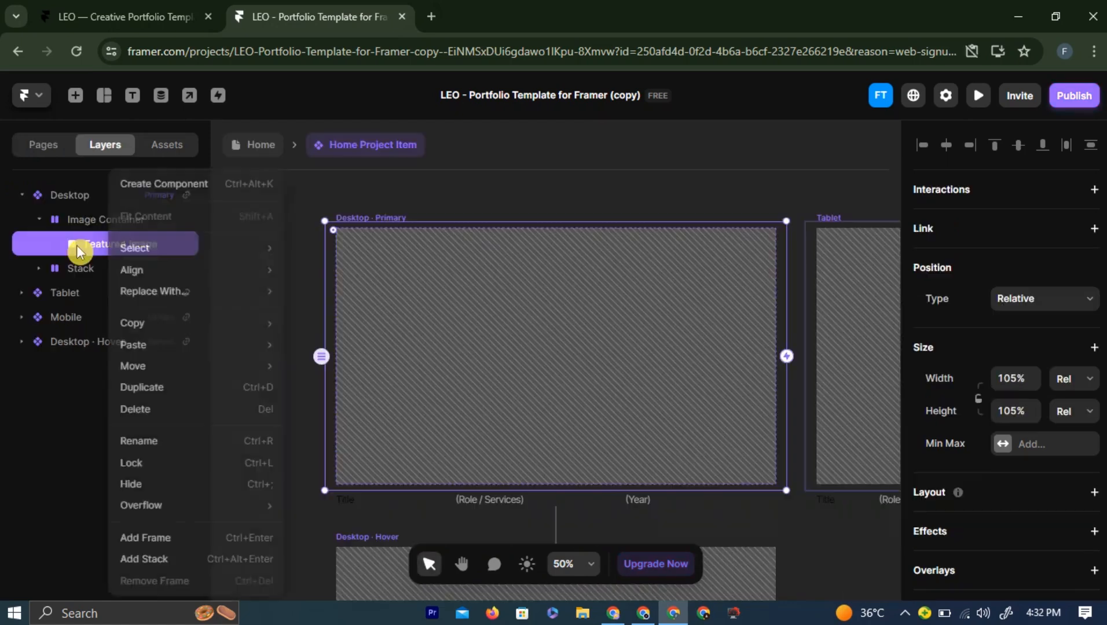
pyautogui.press('Escape')
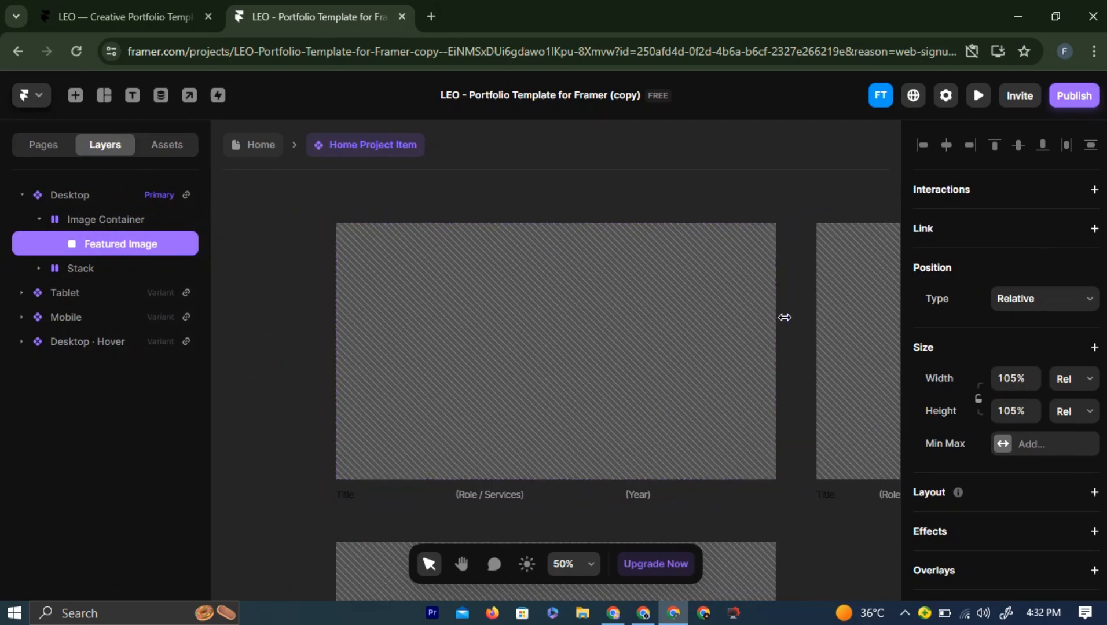
# Add a Hover effect to the Home Project Item component's Featured Image and open its Spring transition settings.
pyautogui.scroll(-5, 663, 413)
pyautogui.scroll(8, 535, 463)
pyautogui.scroll(-4, 535, 463)
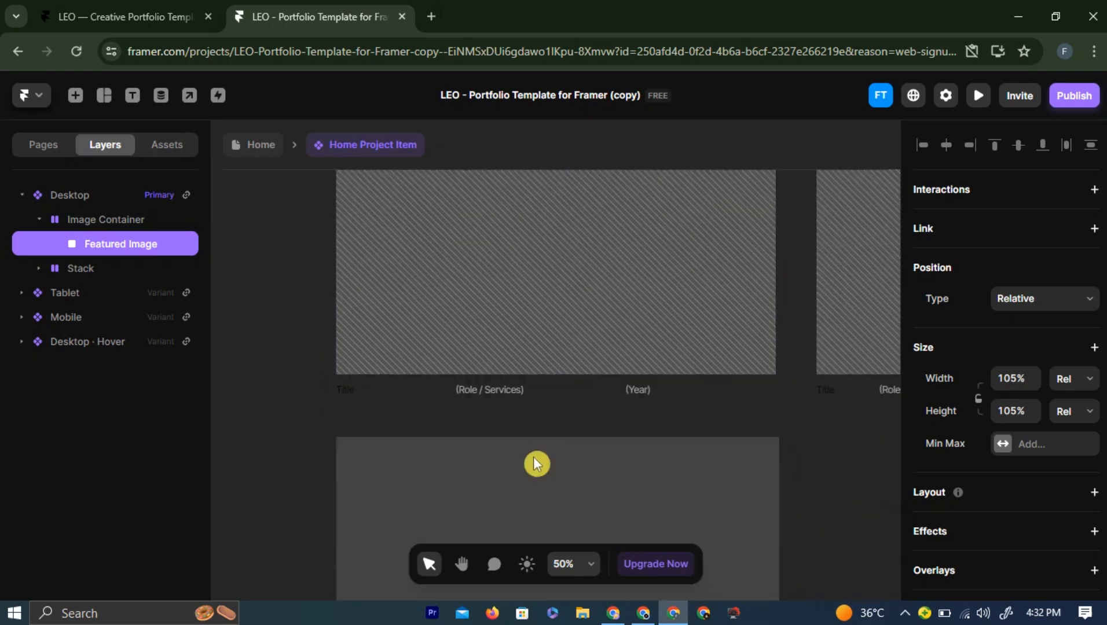
pyautogui.moveTo(587, 268); pyautogui.dragTo(491, 248)
pyautogui.scroll(4, 491, 250)
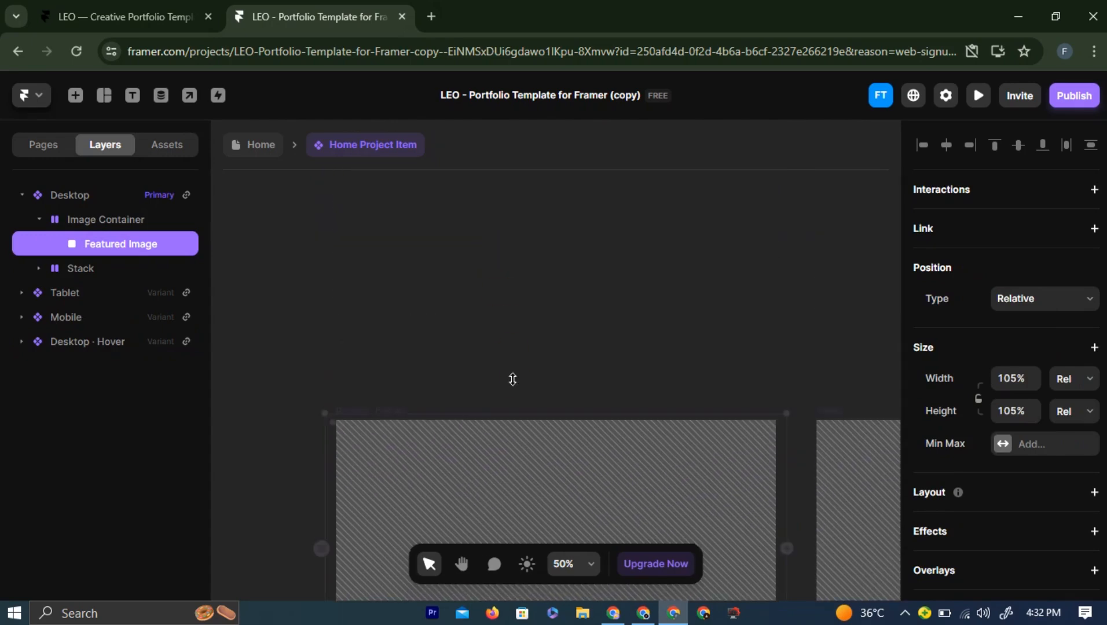
pyautogui.scroll(-4, 512, 378)
pyautogui.moveTo(657, 358); pyautogui.dragTo(435, 375)
pyautogui.scroll(-4, 991, 460)
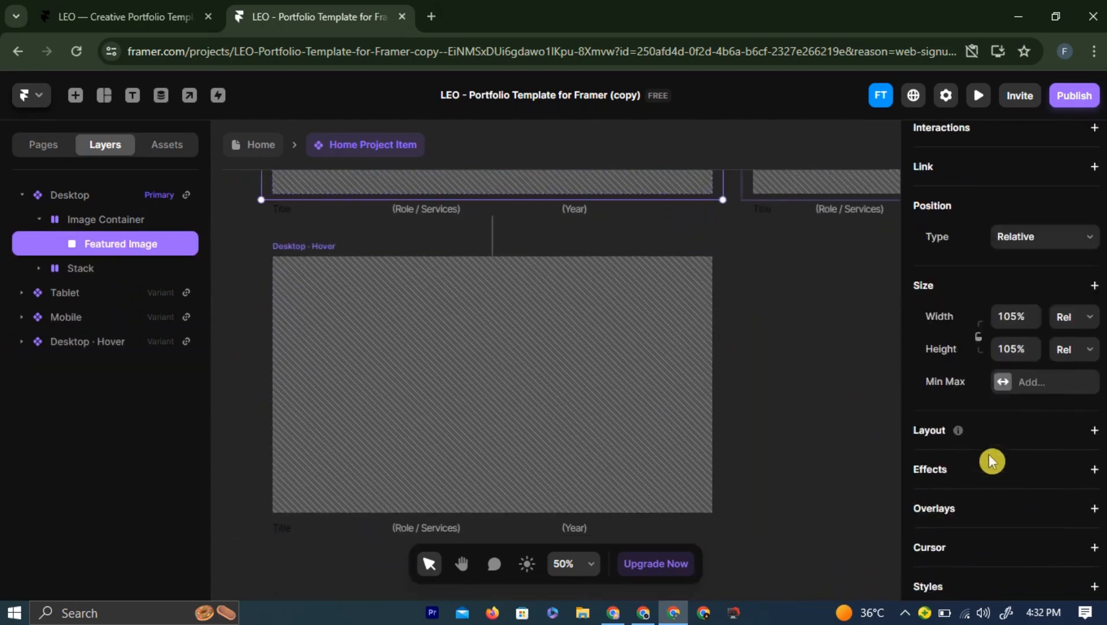
pyautogui.click(1094, 288)
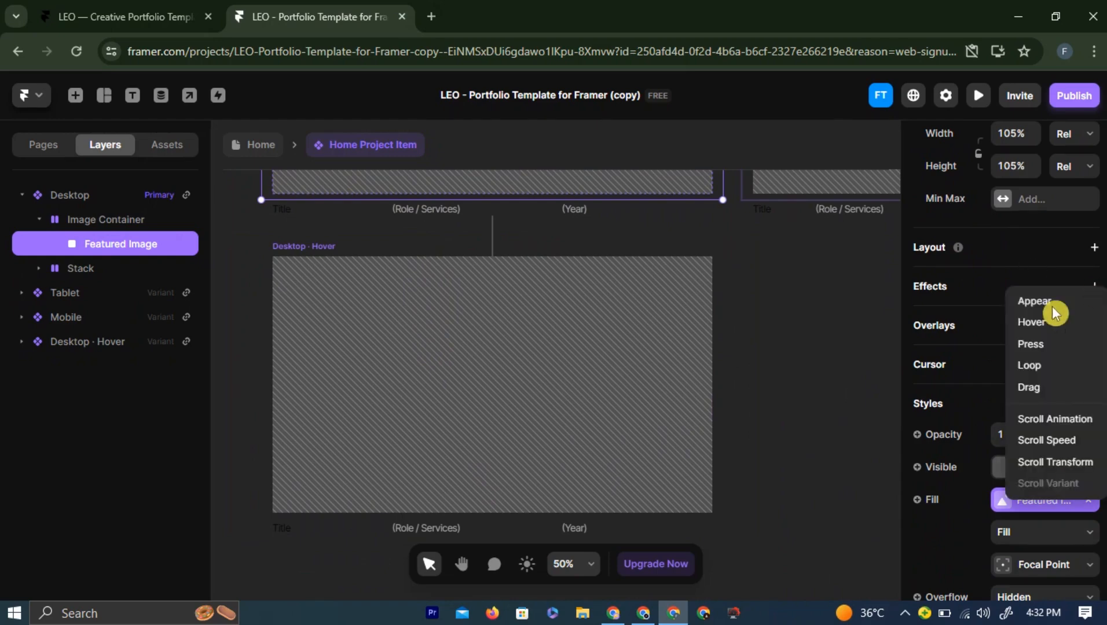
pyautogui.click(1030, 327)
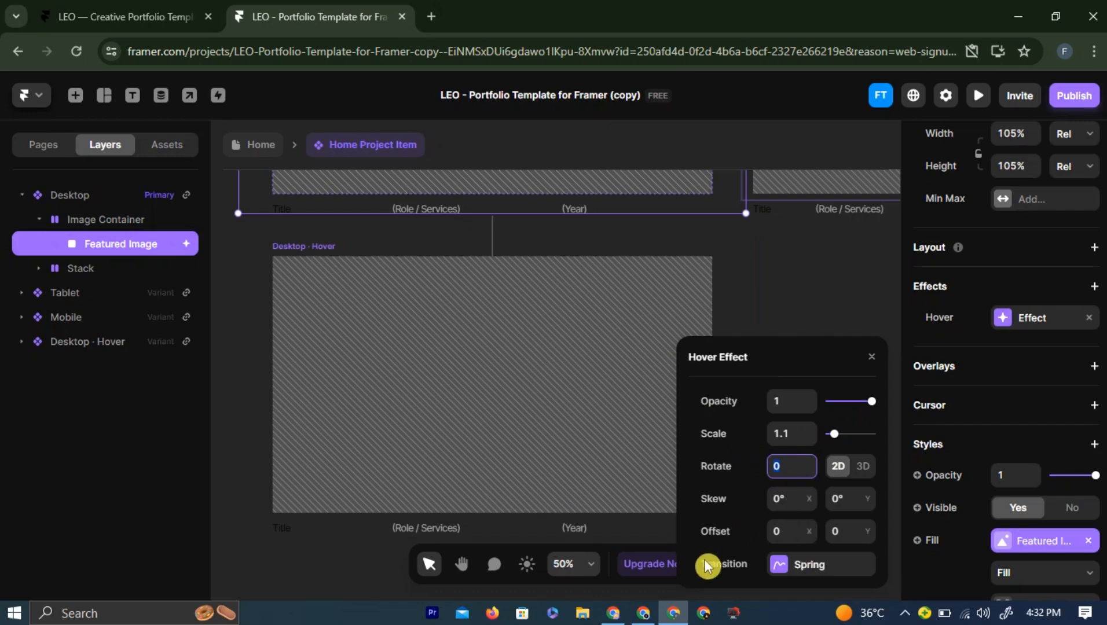
pyautogui.click(801, 568)
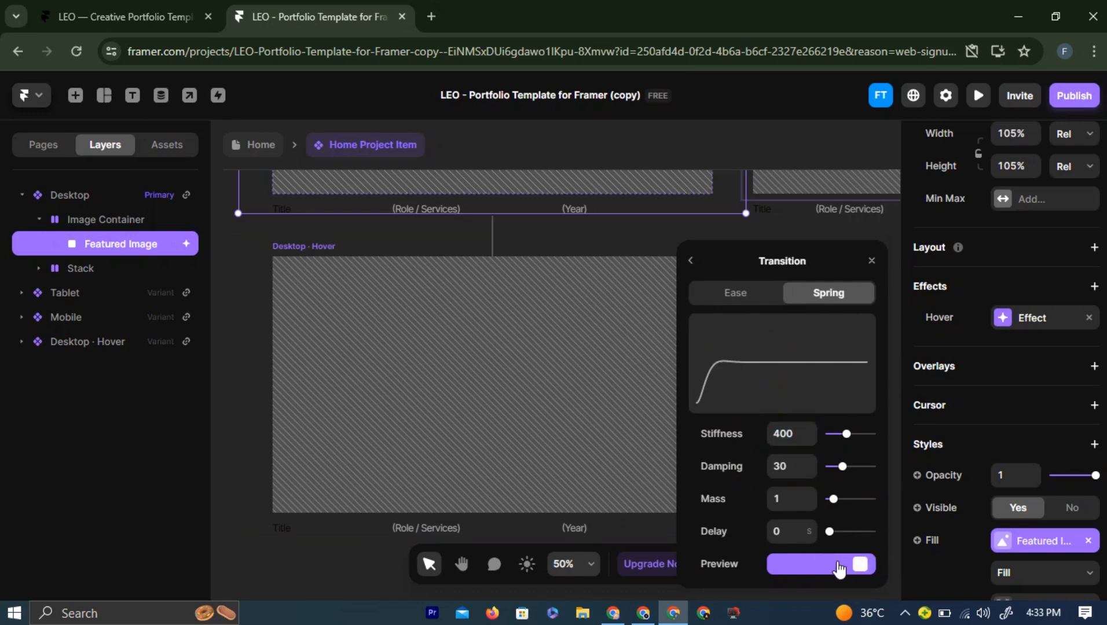
# Leave the Home Project Item component, return to the Home page and look through its layers.
pyautogui.click(18, 51)
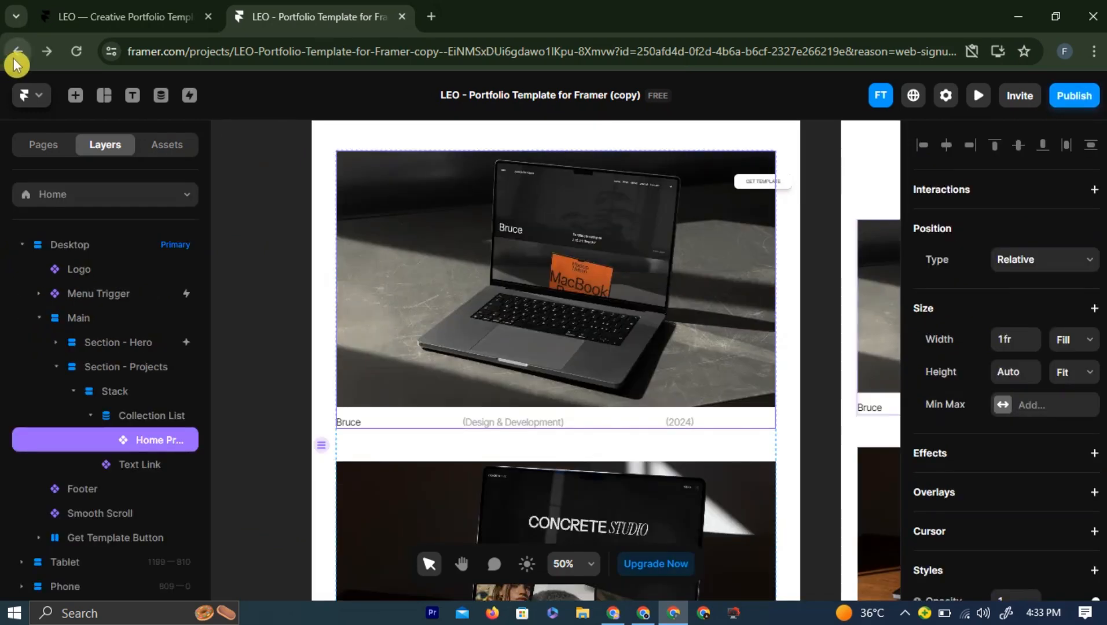
pyautogui.scroll(-8, 469, 391)
pyautogui.scroll(15, 470, 396)
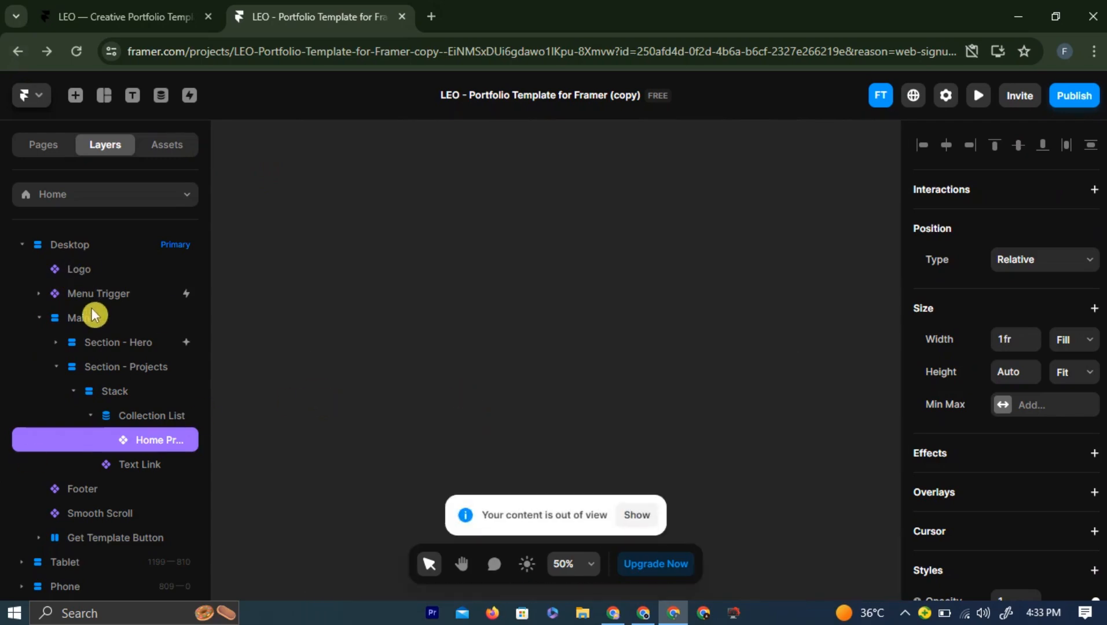
pyautogui.scroll(-1, 49, 301)
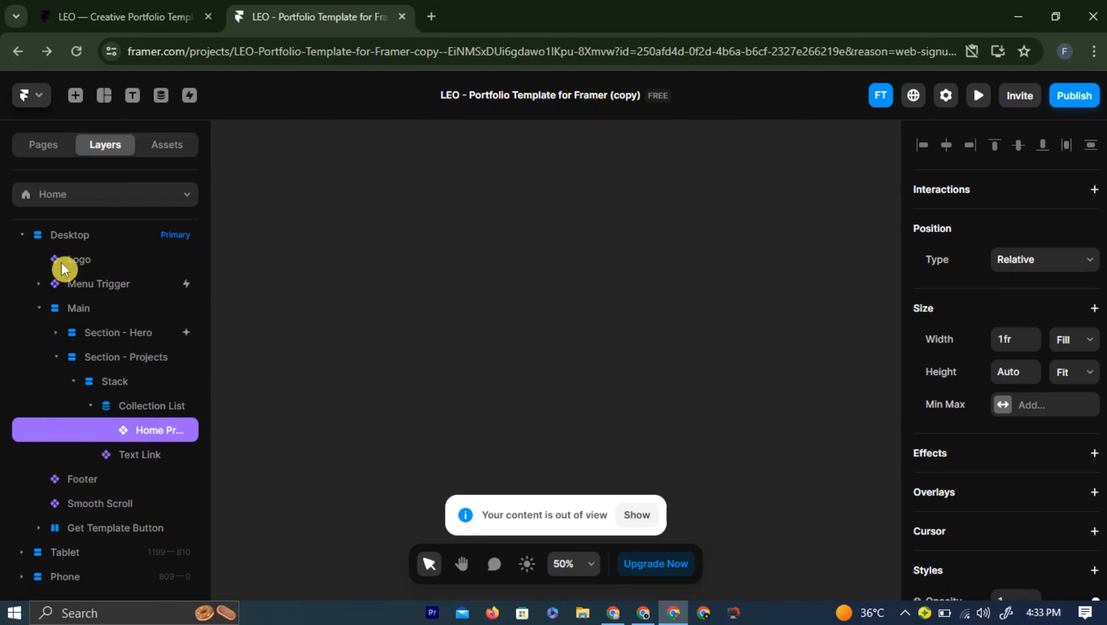
pyautogui.scroll(1, 72, 284)
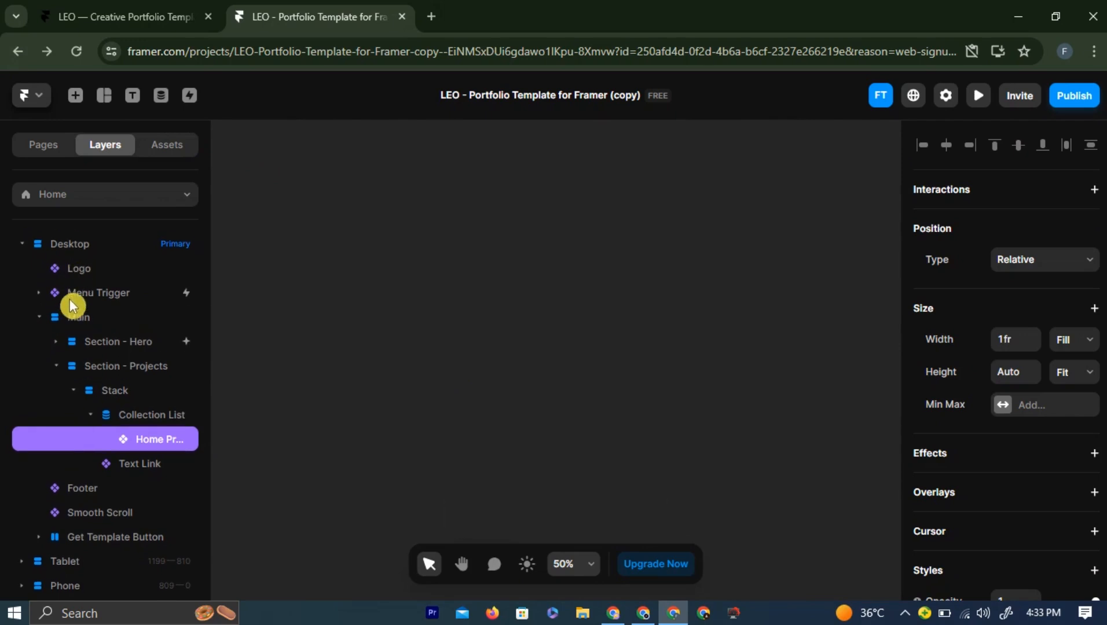
# Review the desktop Logo layer's position, size and style settings, and open its component for editing.
pyautogui.click(59, 272)
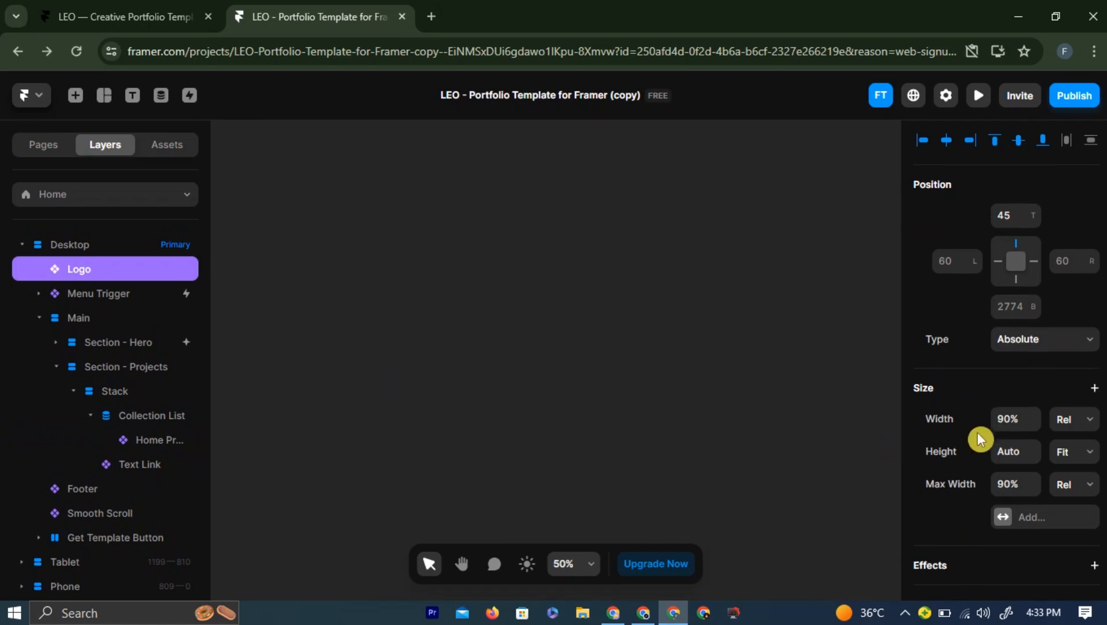
pyautogui.scroll(-5, 981, 437)
pyautogui.scroll(5, 981, 437)
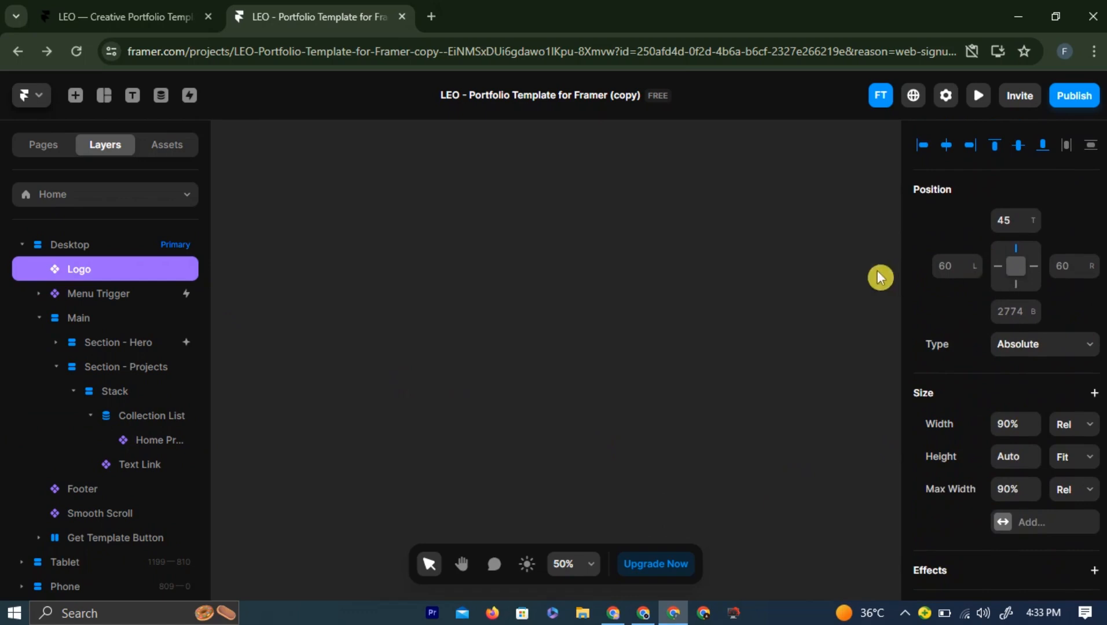
pyautogui.click(1023, 347)
pyautogui.click(1014, 363)
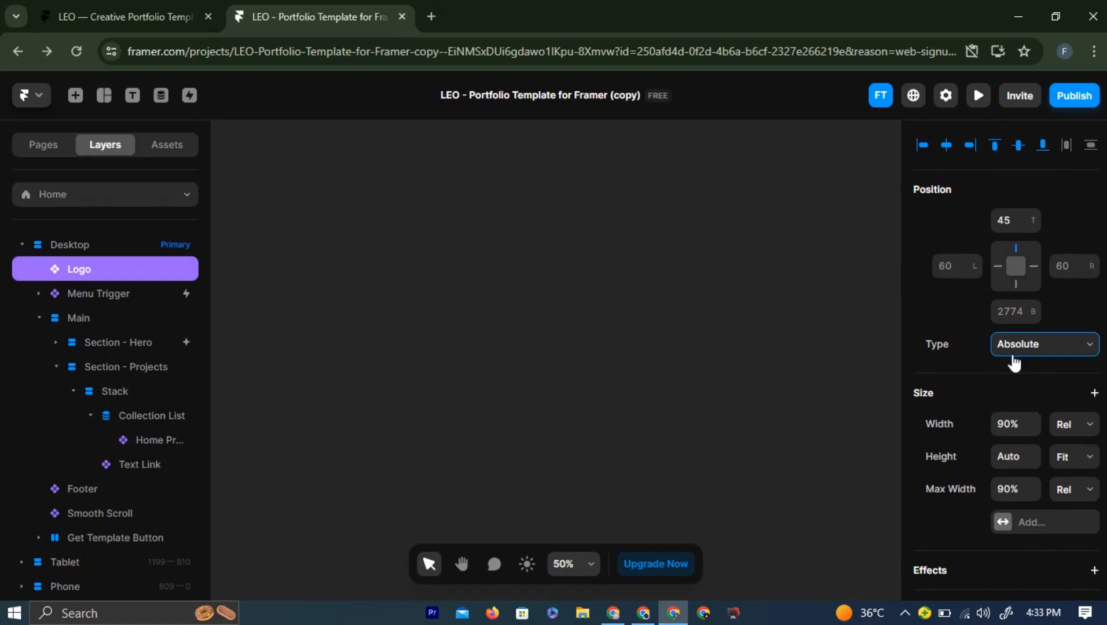
pyautogui.scroll(-10, 999, 478)
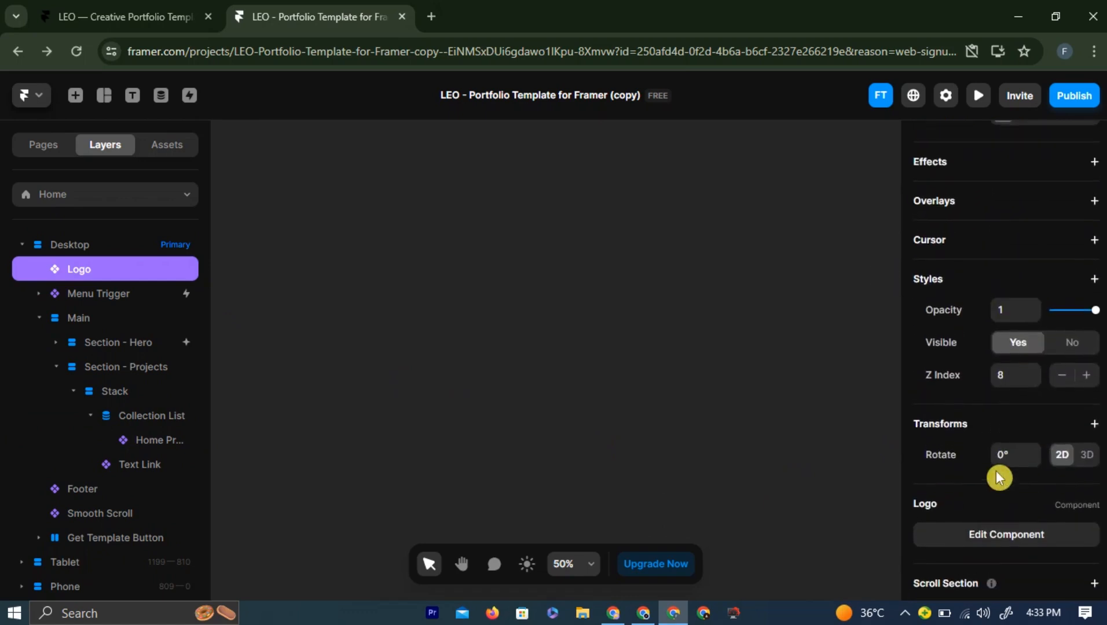
pyautogui.click(1006, 531)
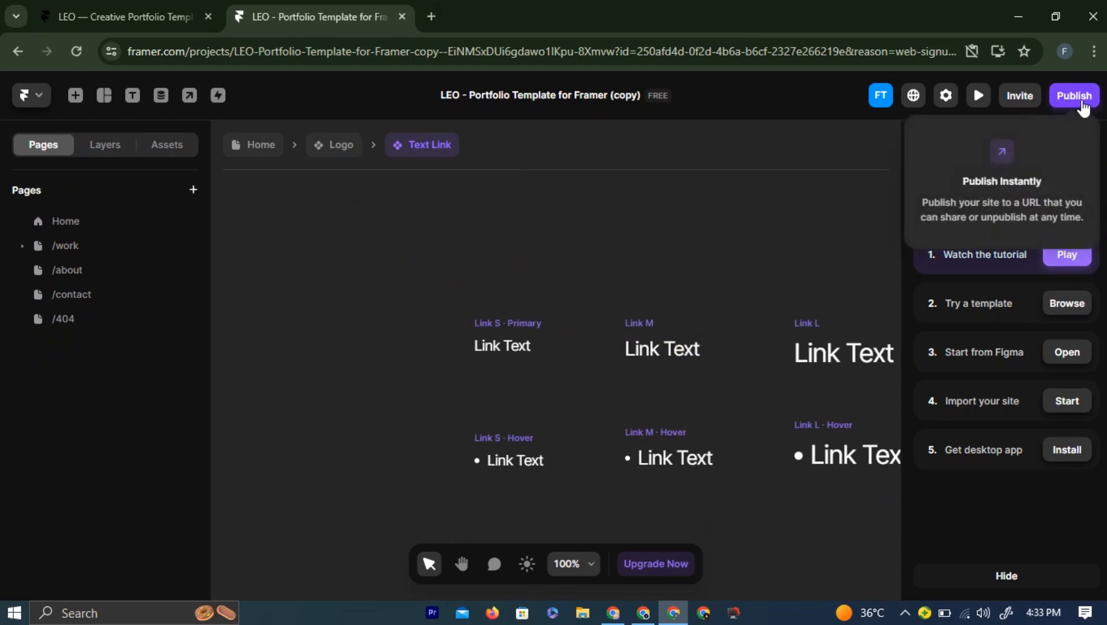
# Publish the project to its default Framer domain and open the site's domain settings.
pyautogui.click(1080, 106)
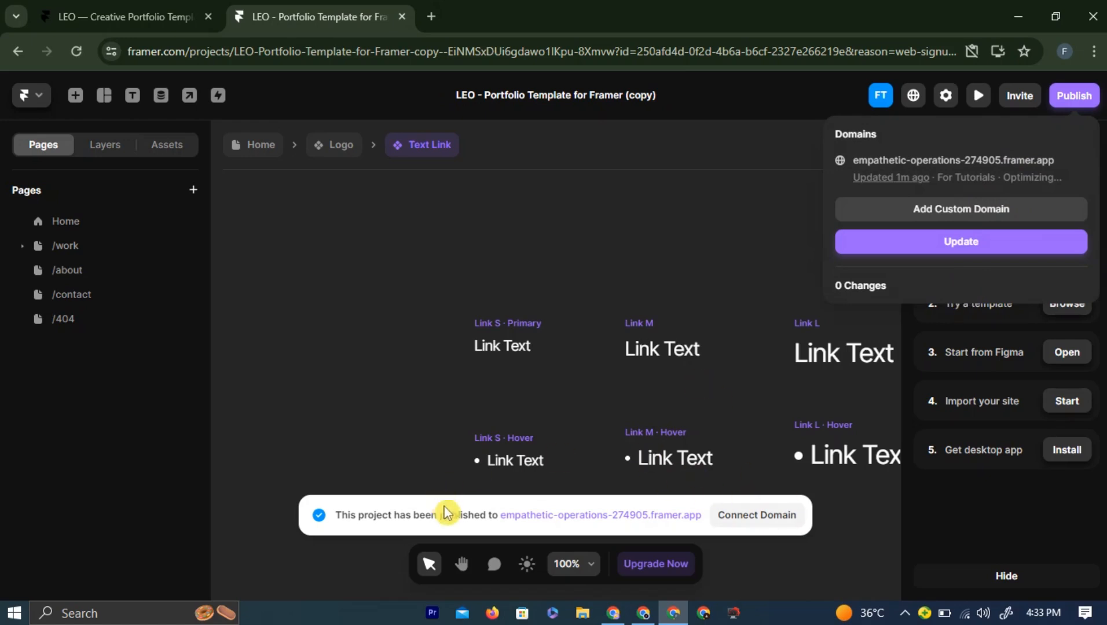
pyautogui.click(758, 515)
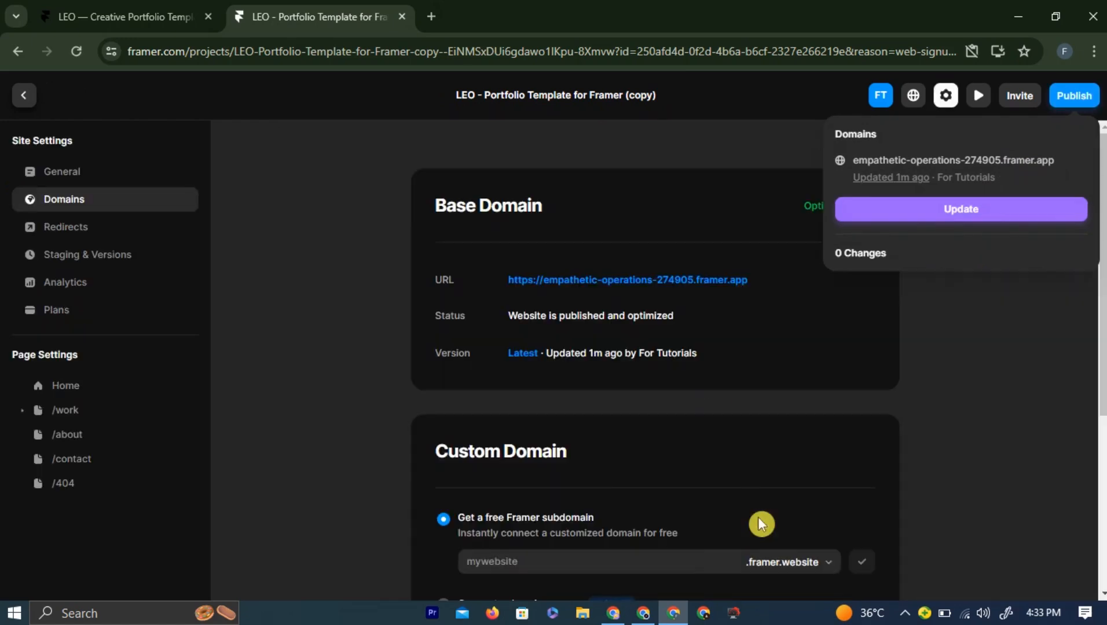
# Fill in "fortutorial" as the free .framer.website subdomain and check the publishing options.
pyautogui.scroll(-5, 736, 502)
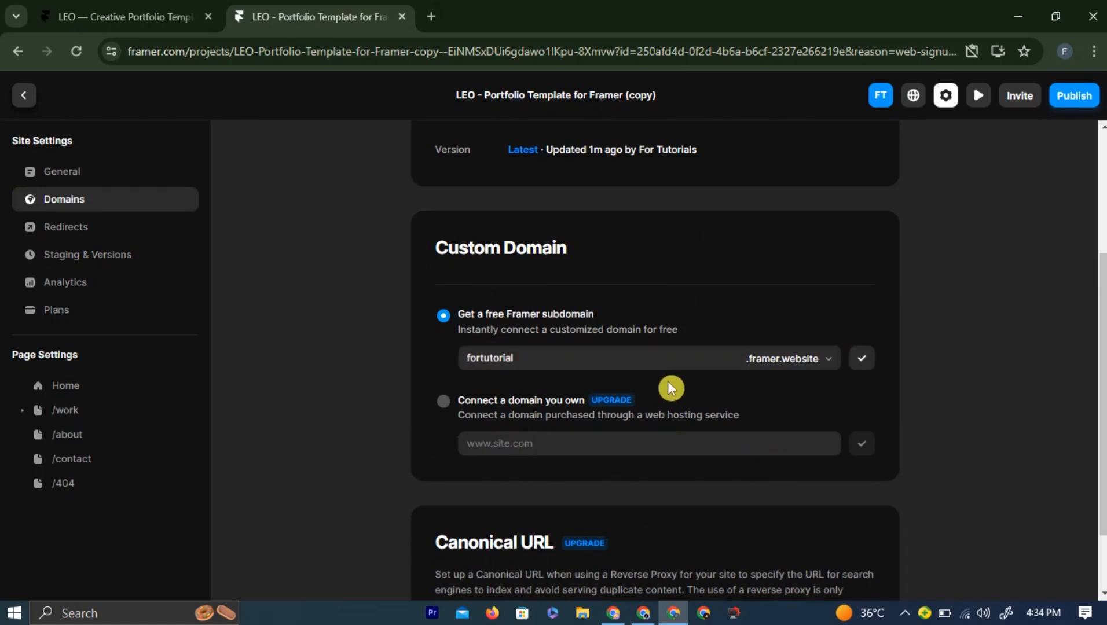
pyautogui.scroll(-2, 670, 388)
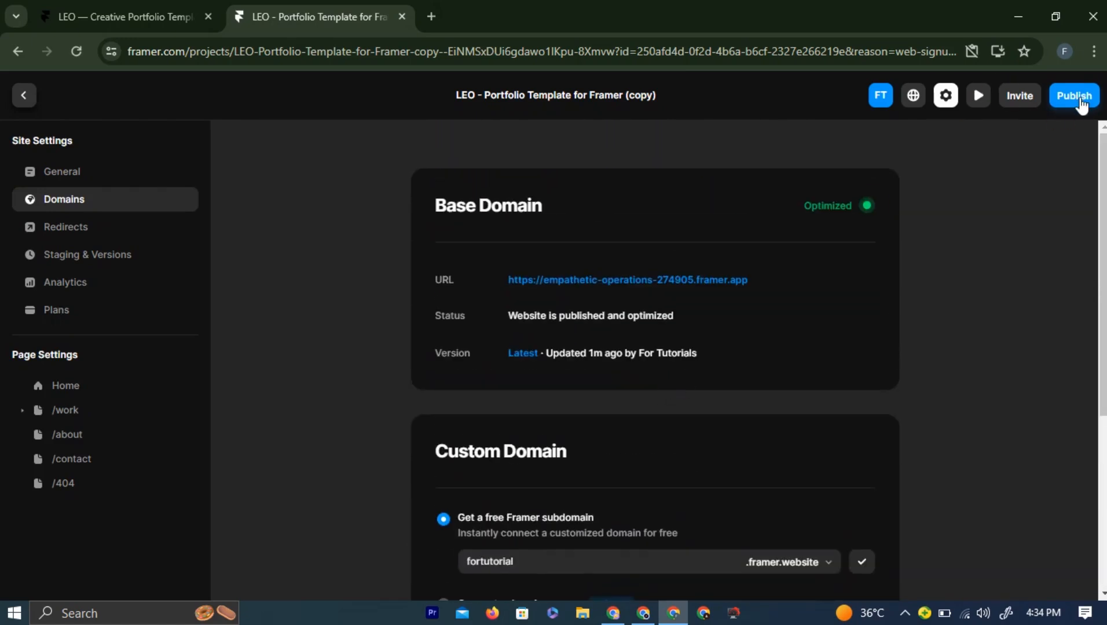
pyautogui.click(1078, 100)
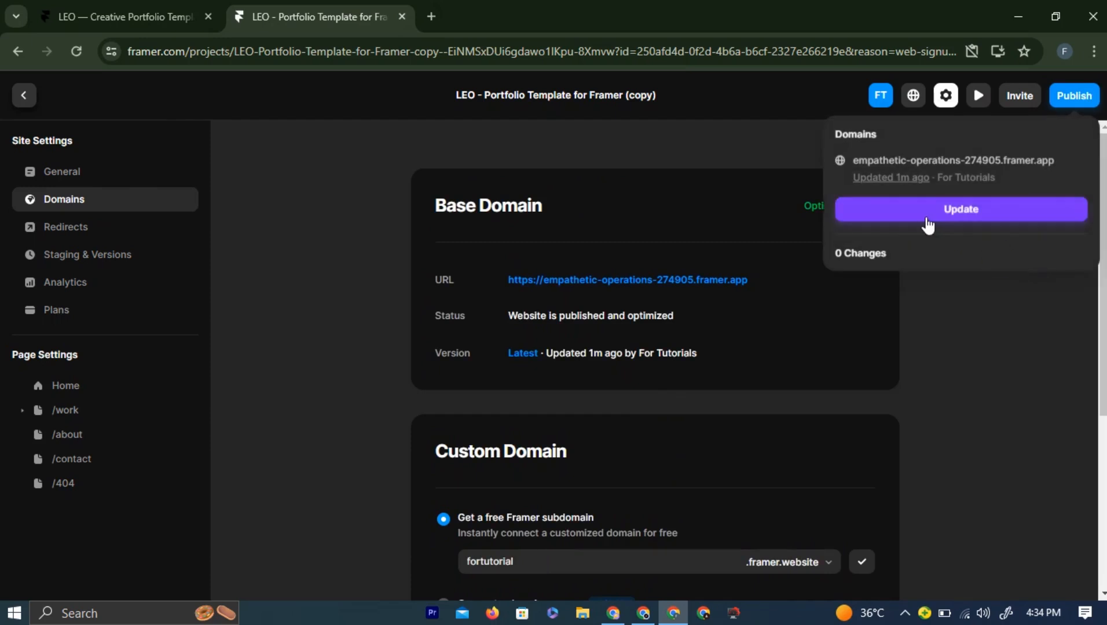
pyautogui.scroll(-3, 978, 374)
# Try to open fortutorials.framer.website in a new browser tab.
pyautogui.click(431, 16)
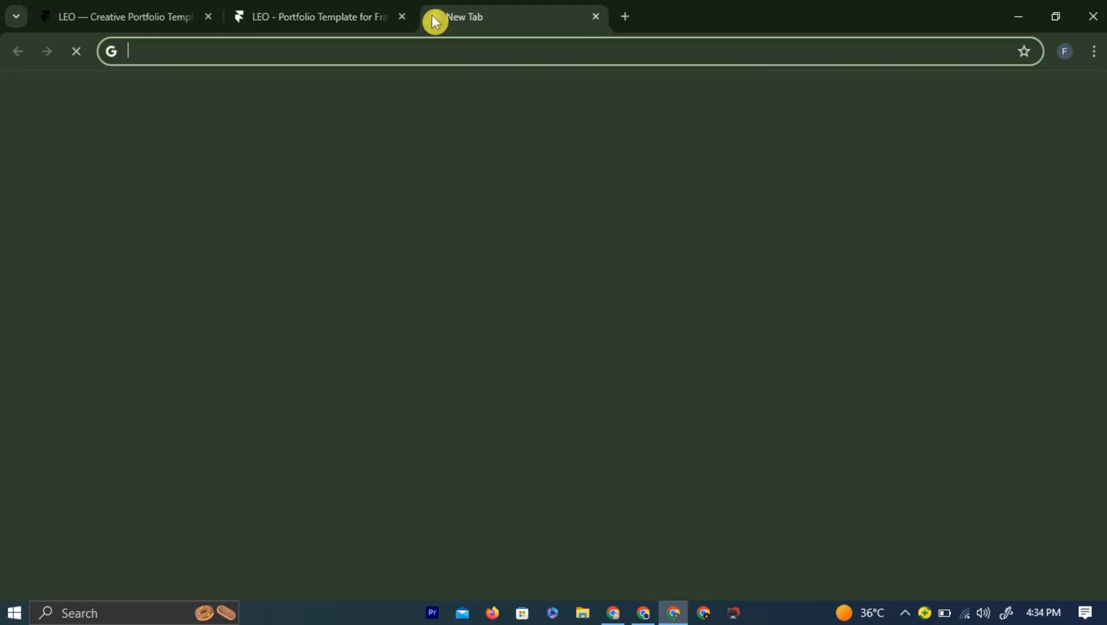
pyautogui.write('fo')
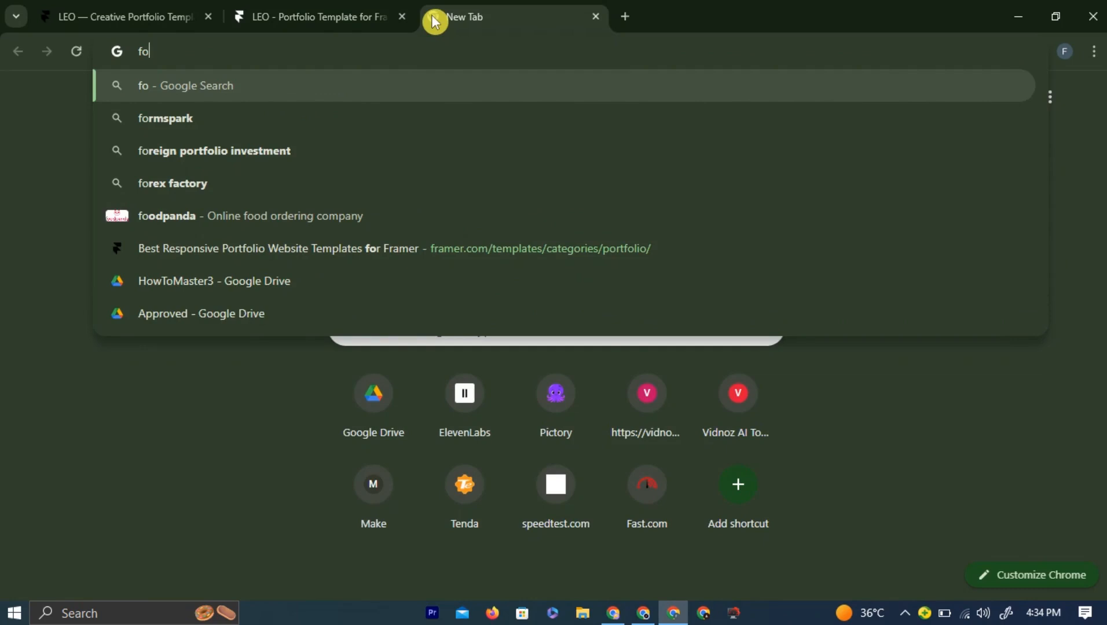
pyautogui.write('rtutori')
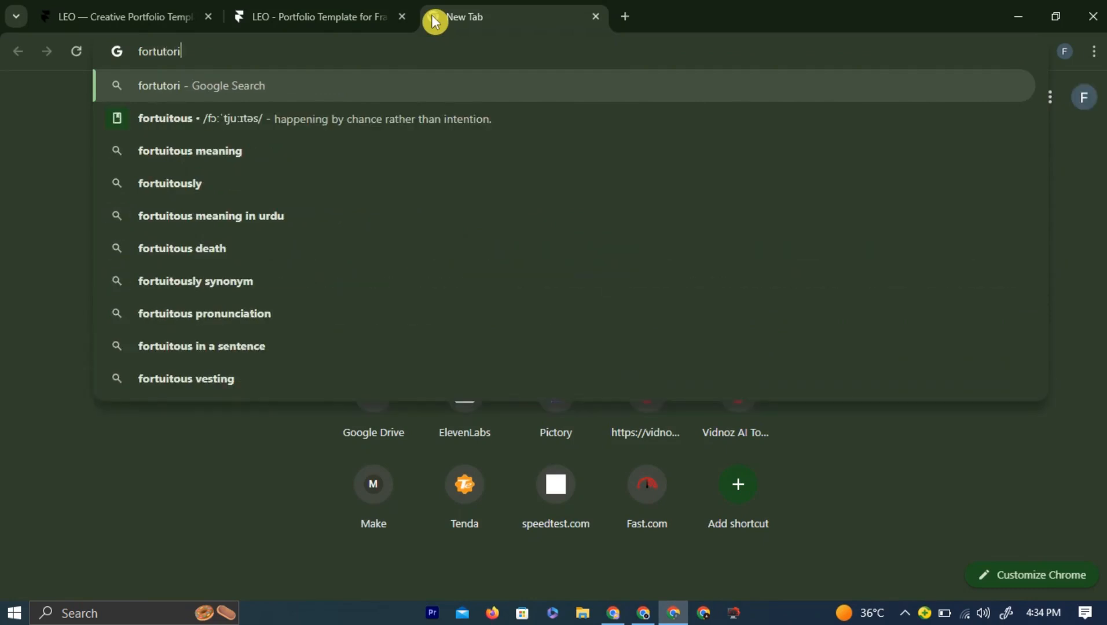
pyautogui.write('als.fr')
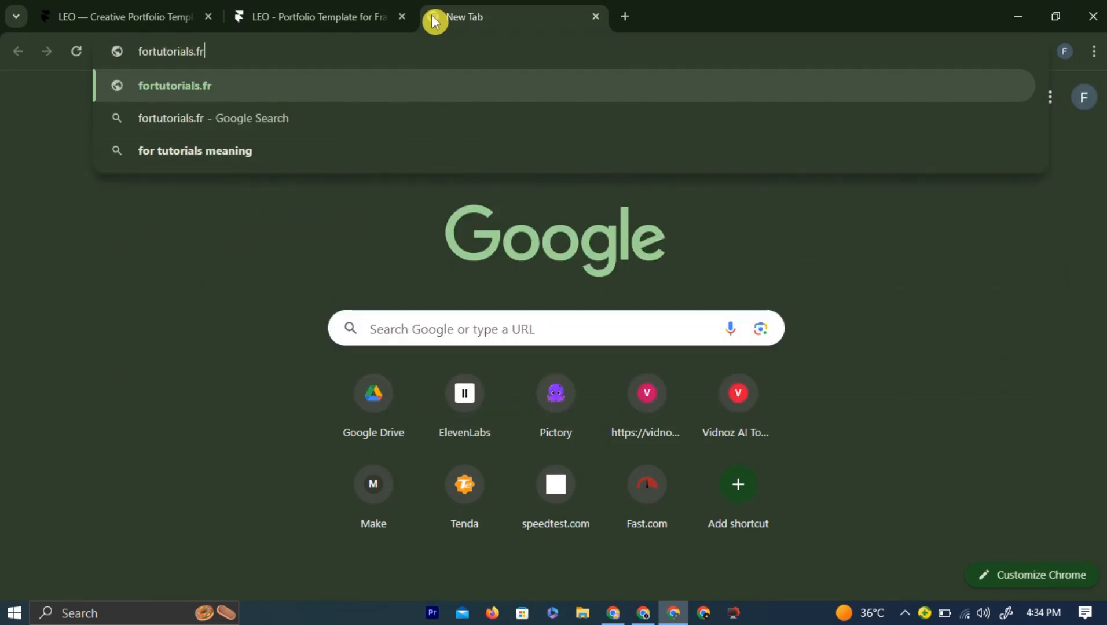
pyautogui.write('amer.website')
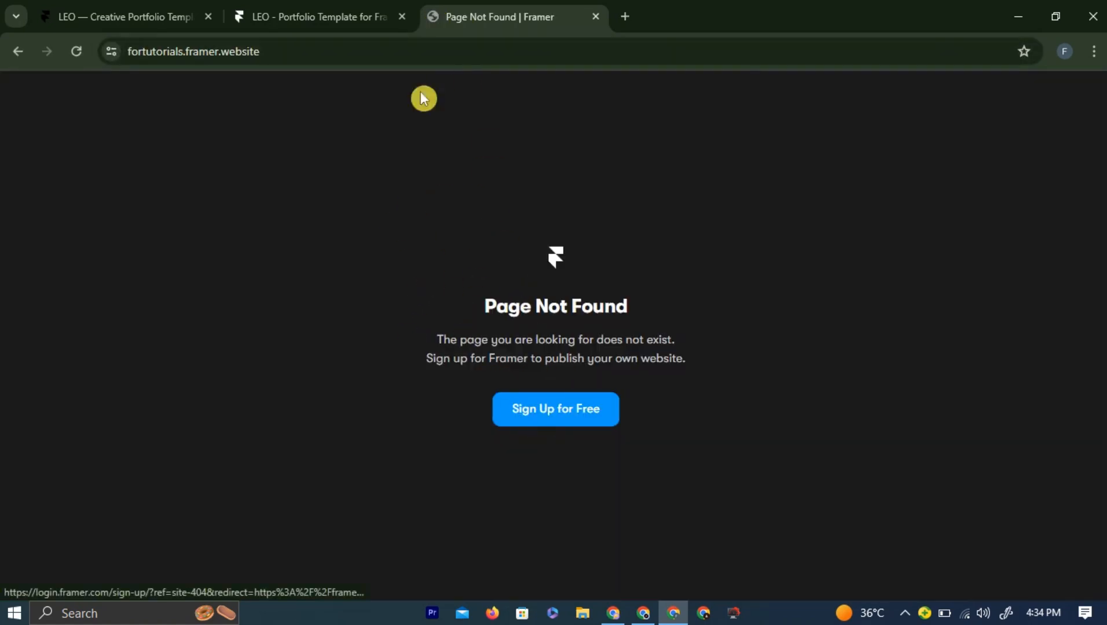
# Open the published site from its base domain URL in the domain settings and close the fortutorials.framer.website page.
pyautogui.click(334, 21)
pyautogui.click(749, 428)
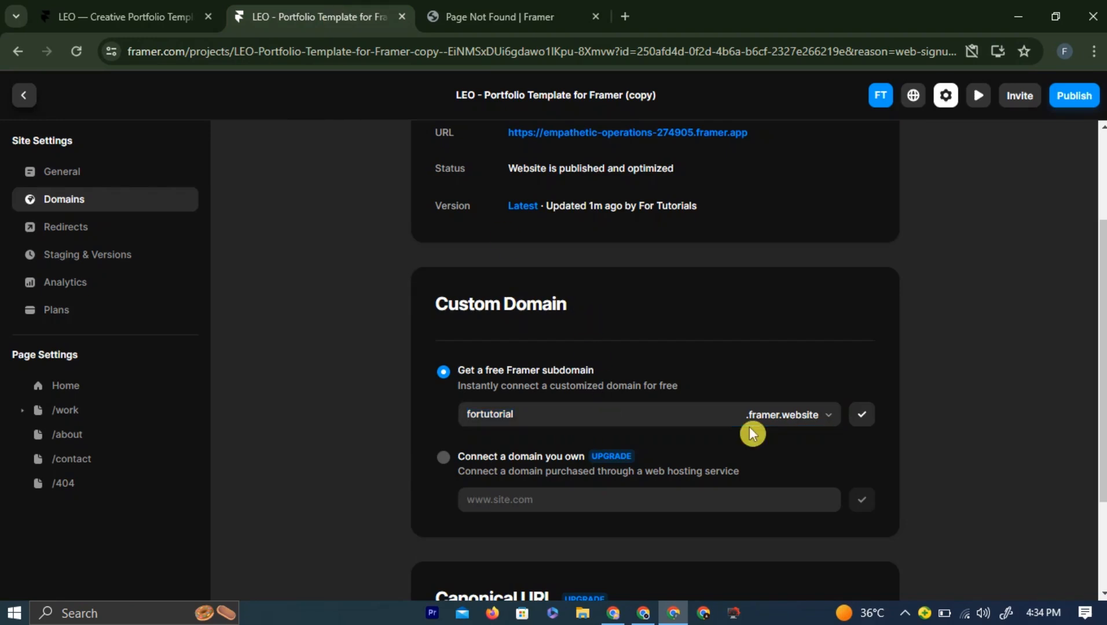
pyautogui.scroll(3, 695, 377)
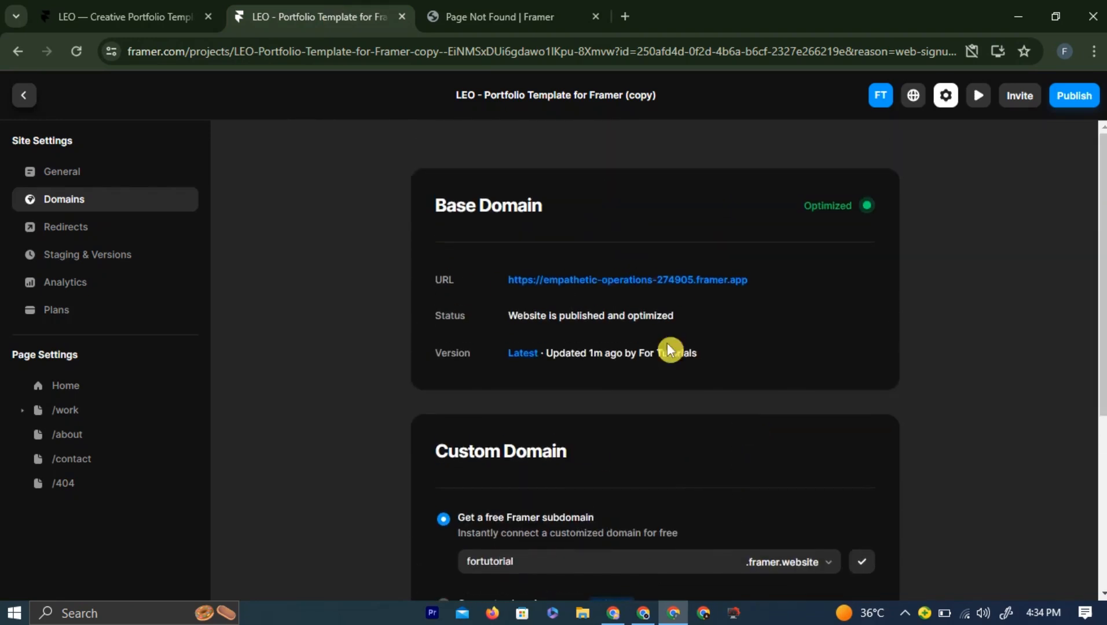
pyautogui.click(581, 281)
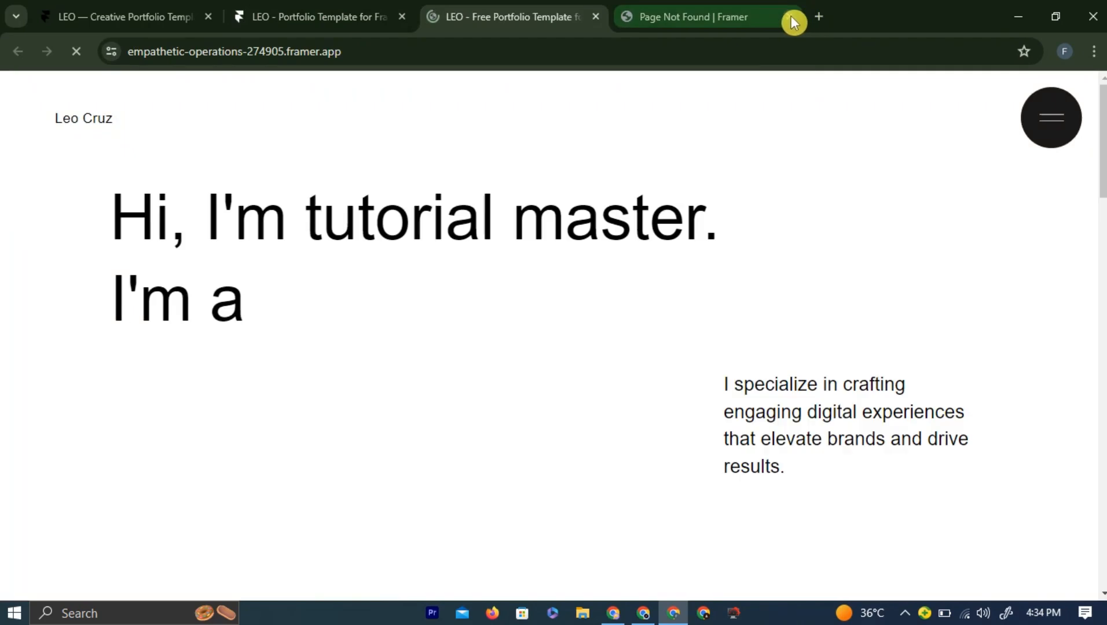
pyautogui.click(790, 18)
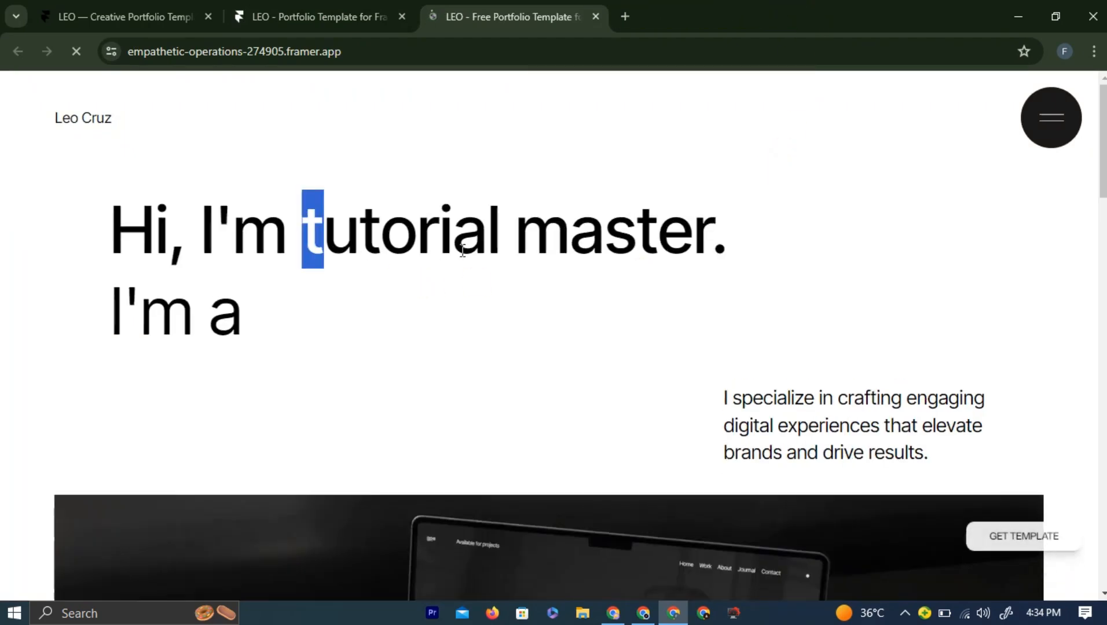